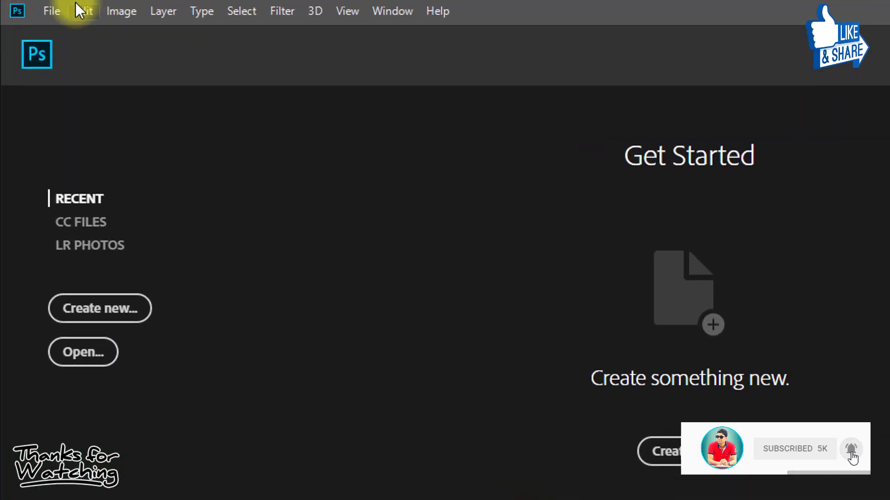
pyautogui.click(69, 8)
pyautogui.click(77, 51)
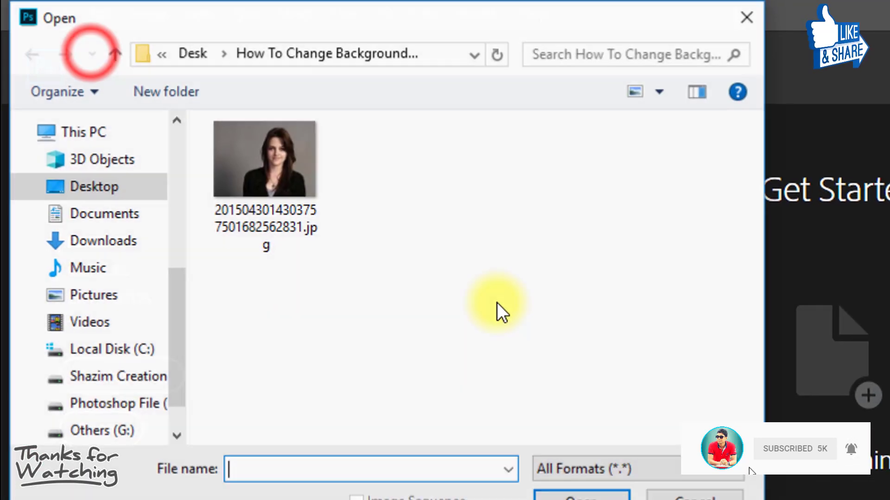
pyautogui.click(302, 158)
pyautogui.click(582, 493)
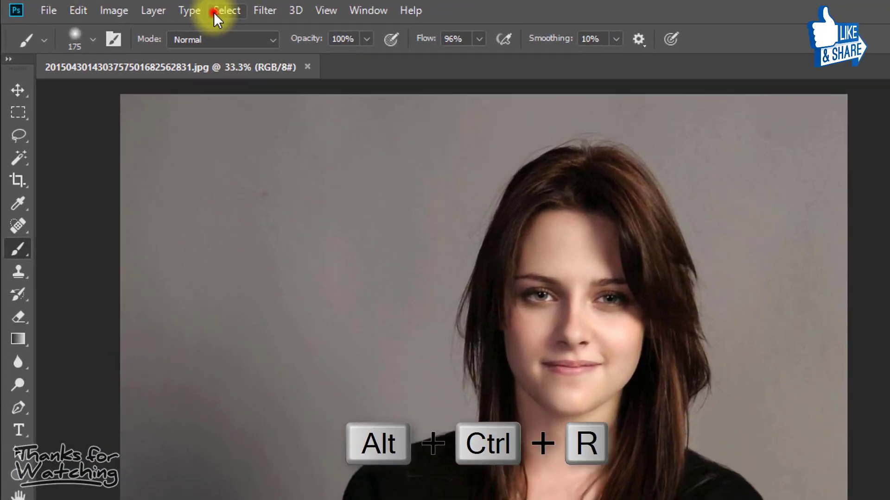
# Step: Enter Select and Mask with the Overlay view and the Quick Selection tool active
pyautogui.click(162, 9)
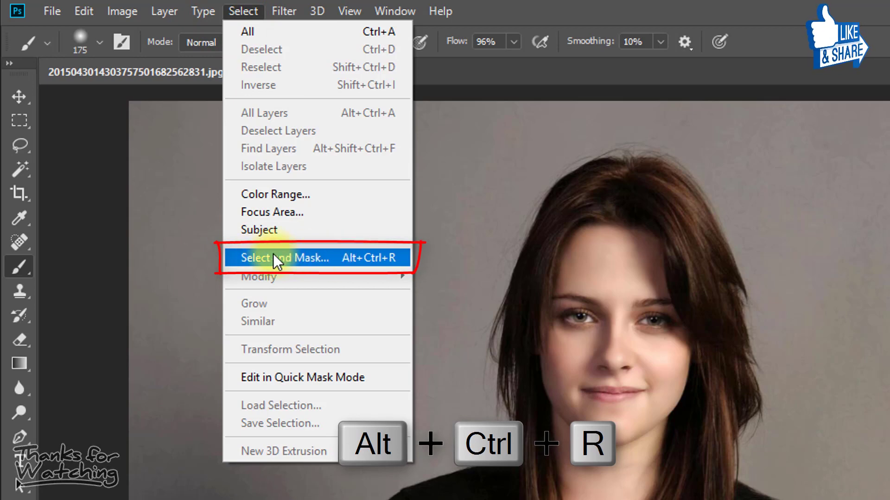
pyautogui.click(341, 258)
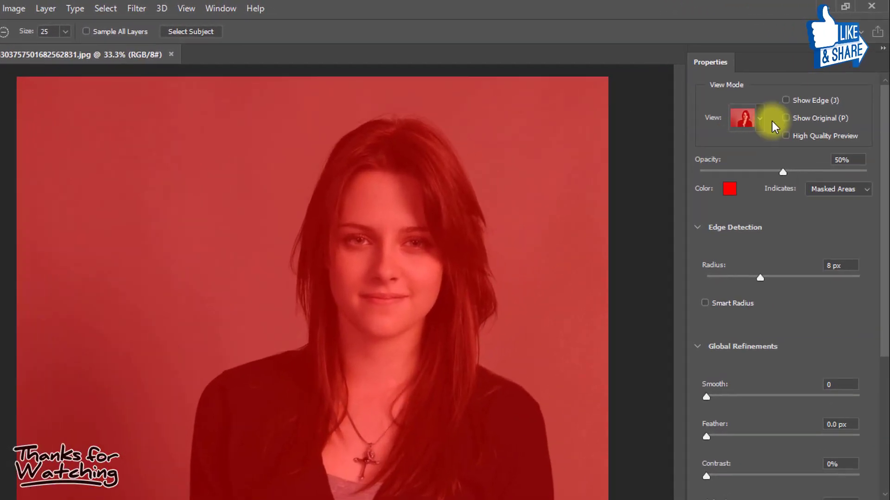
pyautogui.click(744, 119)
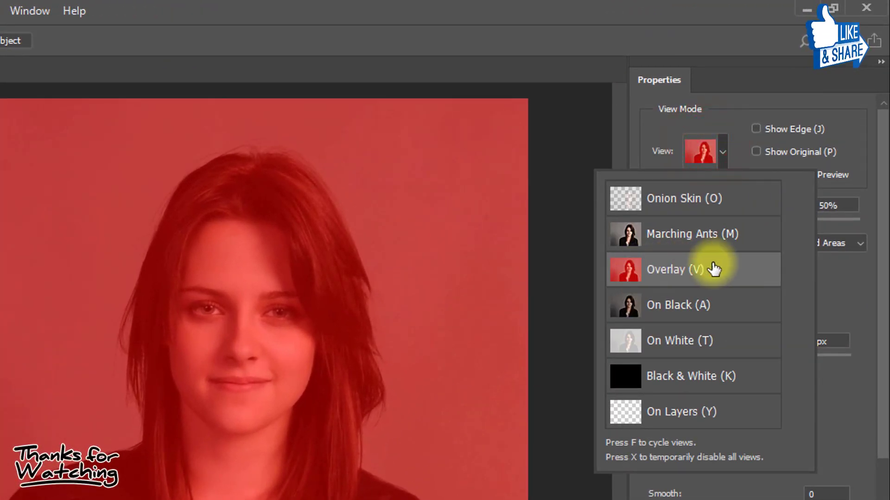
pyautogui.click(649, 273)
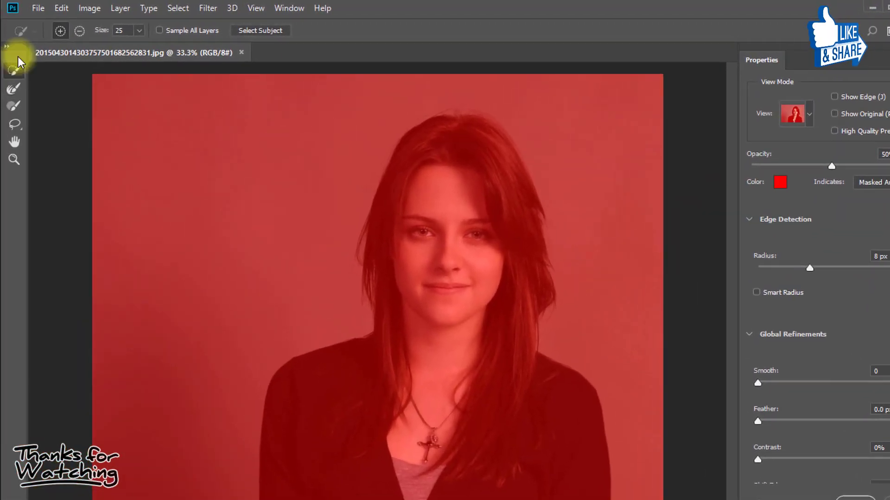
pyautogui.click(10, 88)
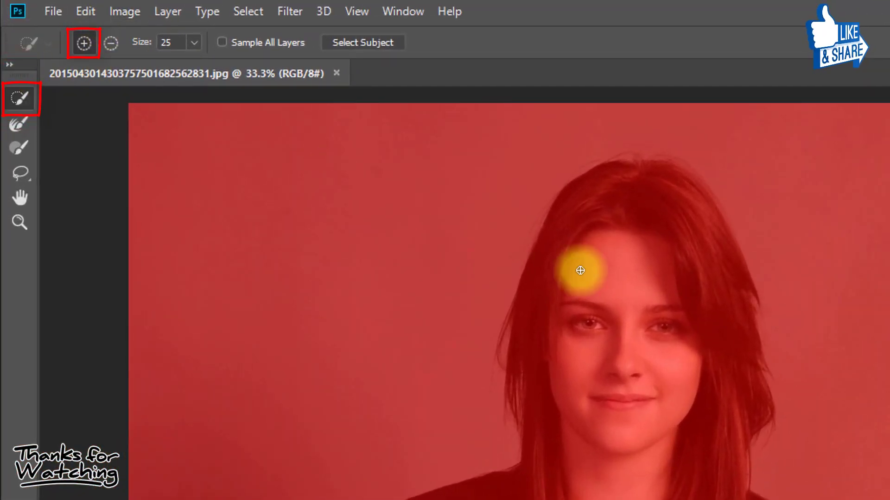
# Step: Paint the hair, face, shoulders and jacket into the selection
pyautogui.moveTo(614, 176)
pyautogui.mouseDown()
pyautogui.moveTo(544, 303)
pyautogui.moveTo(555, 456)
pyautogui.mouseUp()
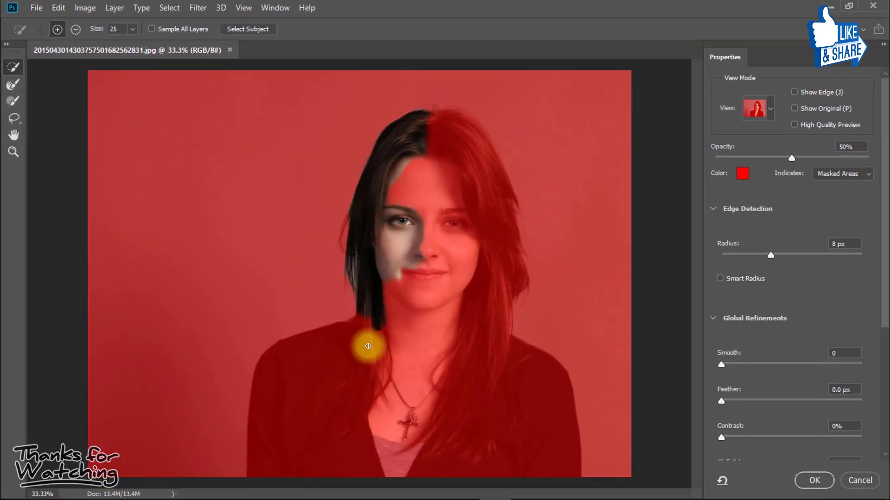
pyautogui.moveTo(368, 346); pyautogui.dragTo(313, 362)
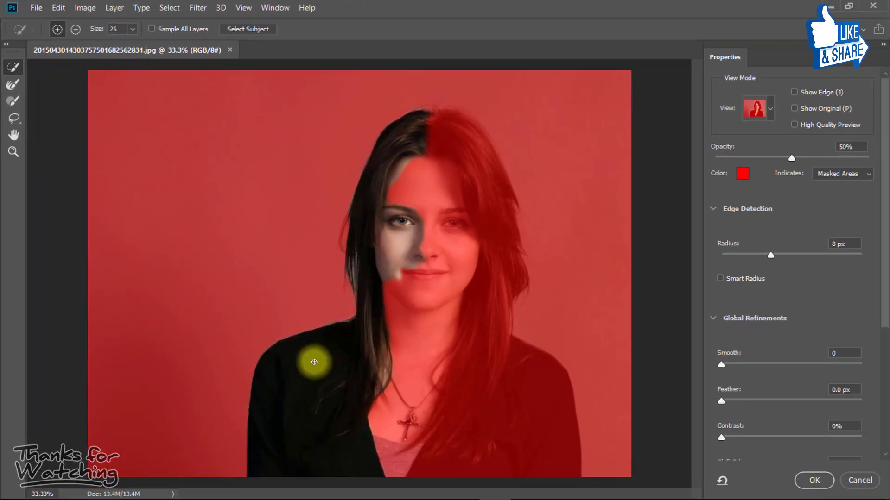
pyautogui.moveTo(441, 129); pyautogui.dragTo(477, 147)
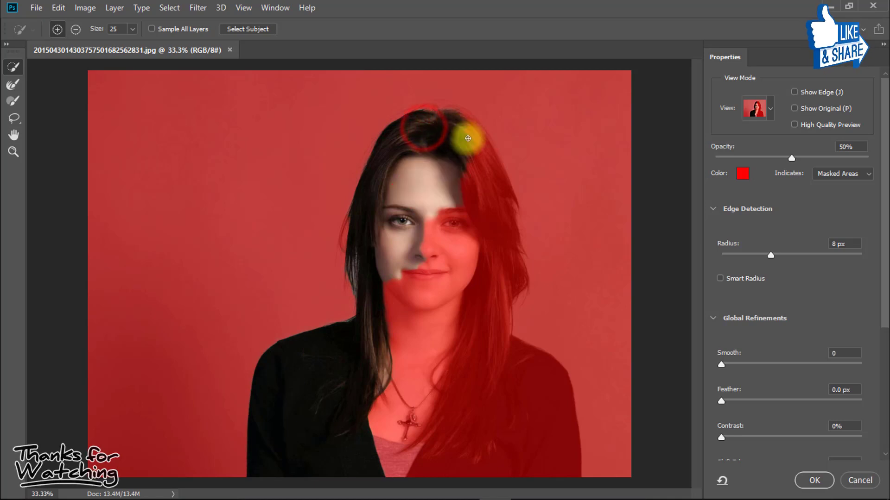
pyautogui.moveTo(493, 183); pyautogui.dragTo(504, 263)
pyautogui.moveTo(491, 313); pyautogui.dragTo(486, 343)
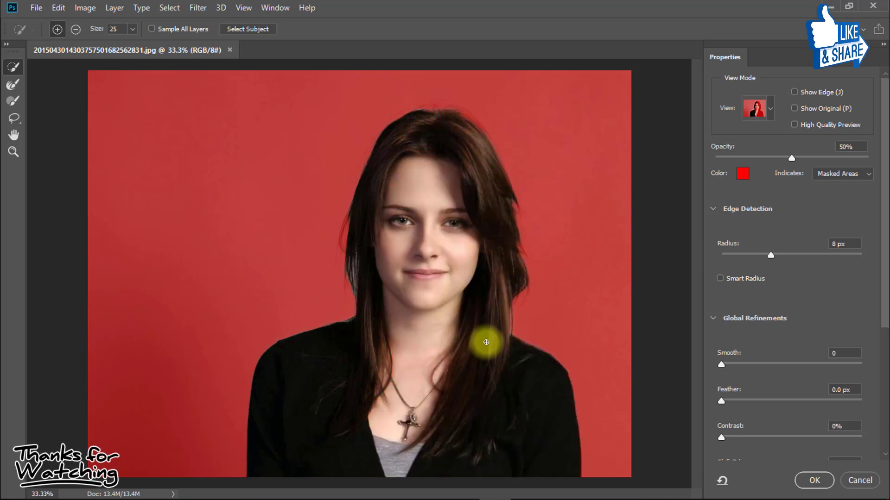
# Step: Add the top of the hair, undoing an accidental backdrop selection
pyautogui.moveTo(411, 109); pyautogui.dragTo(494, 116)
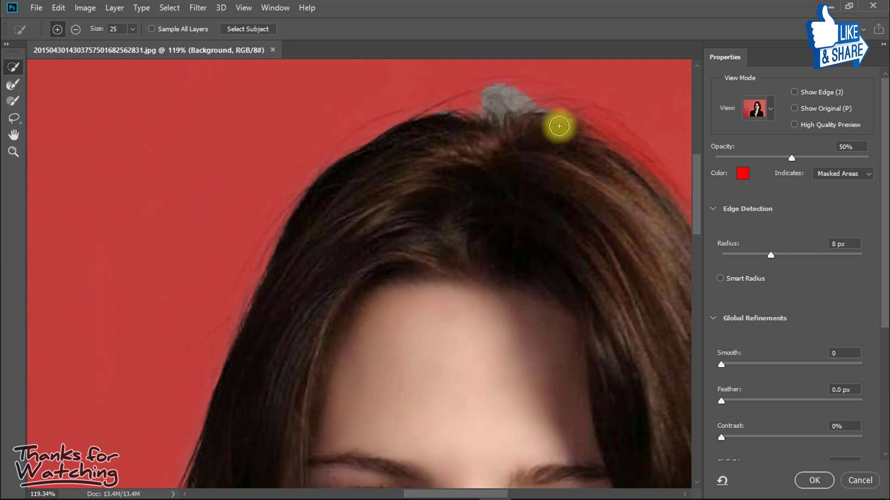
pyautogui.moveTo(552, 116); pyautogui.dragTo(439, 119)
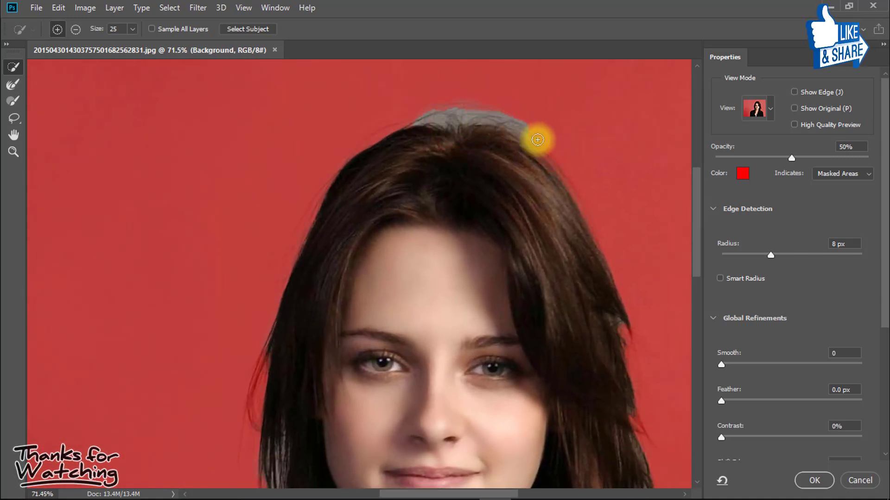
pyautogui.moveTo(576, 208); pyautogui.dragTo(584, 218)
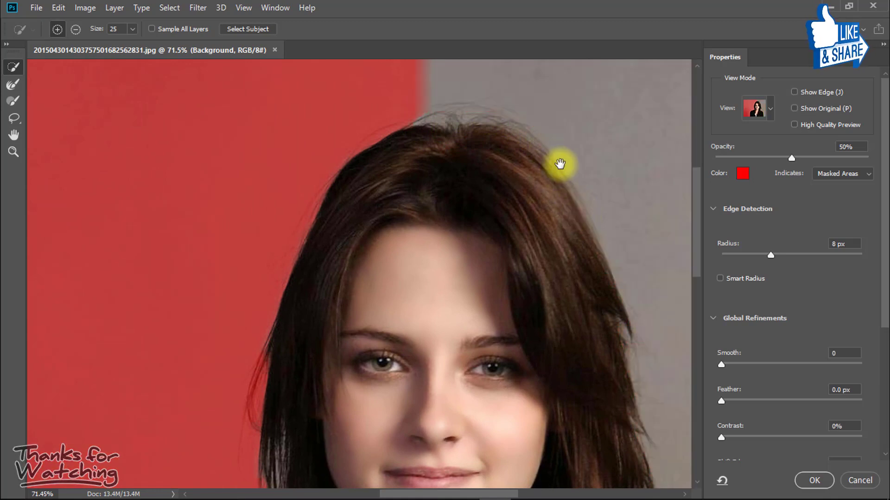
pyautogui.moveTo(534, 147); pyautogui.dragTo(399, 169)
pyautogui.hotkey('ctrl', 'z')
pyautogui.click(366, 163)
pyautogui.moveTo(340, 151); pyautogui.dragTo(406, 152)
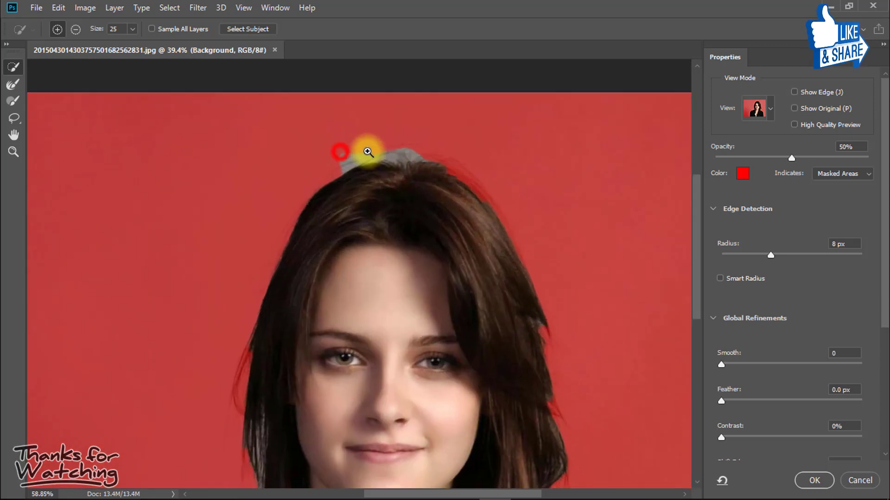
# Step: Subtract the stray grey backdrop patches near the hairline from the selection
pyautogui.click(141, 56)
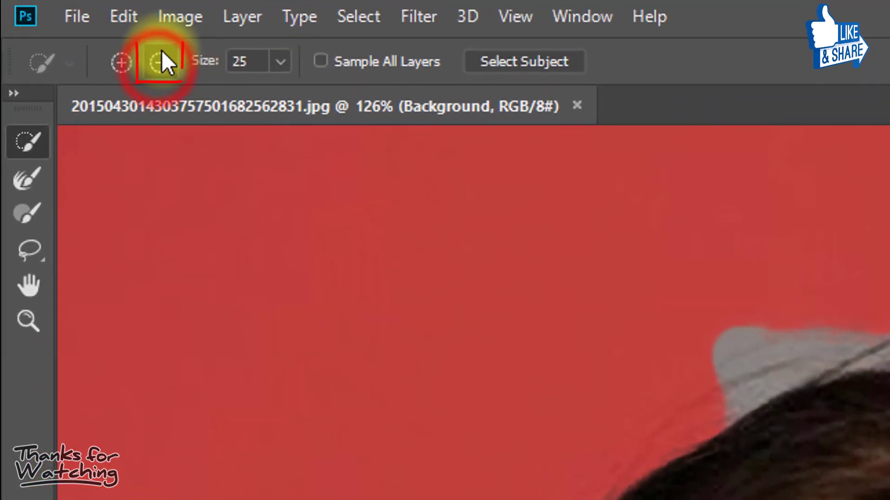
pyautogui.click(797, 328)
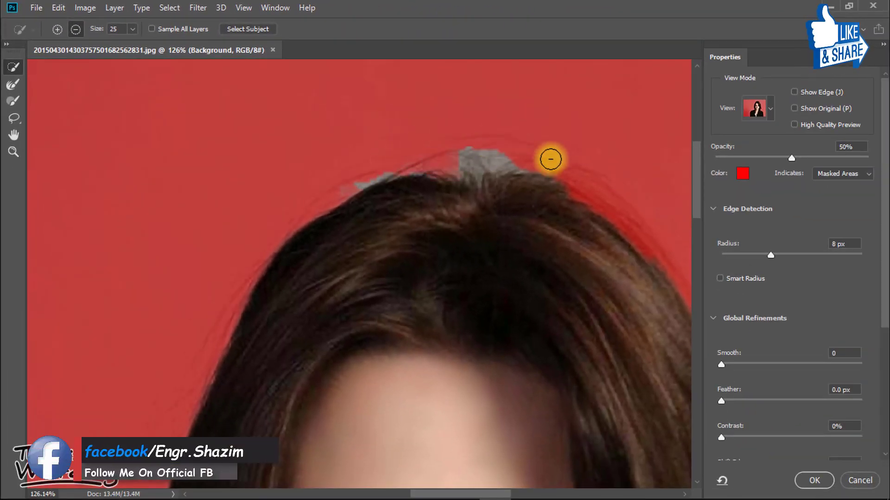
pyautogui.moveTo(552, 161)
pyautogui.mouseDown()
pyautogui.moveTo(320, 113)
pyautogui.moveTo(311, 103)
pyautogui.mouseUp()
pyautogui.click(265, 102)
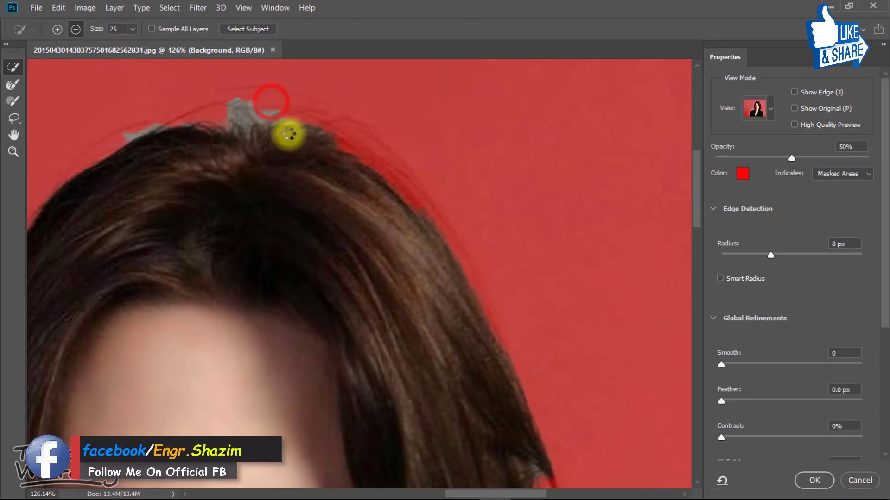
pyautogui.moveTo(289, 134); pyautogui.dragTo(453, 159)
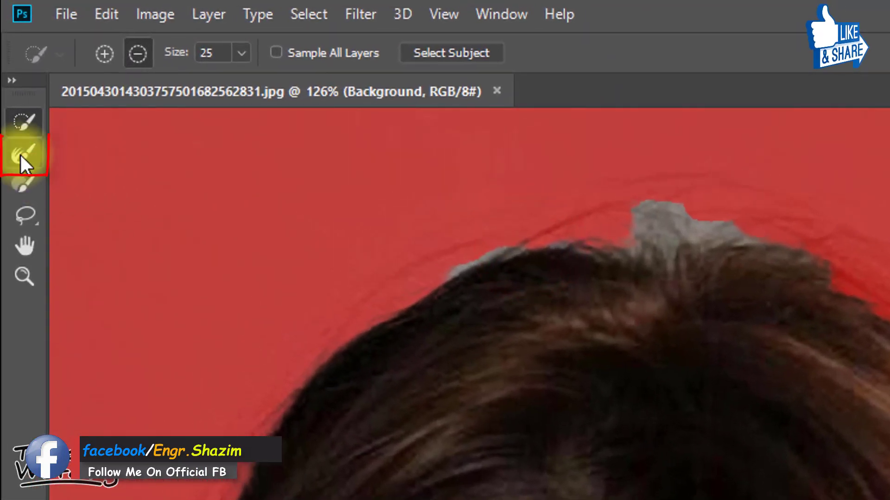
# Step: Refine the top and upper-right edges of the hair with the Refine Edge Brush
pyautogui.click(32, 156)
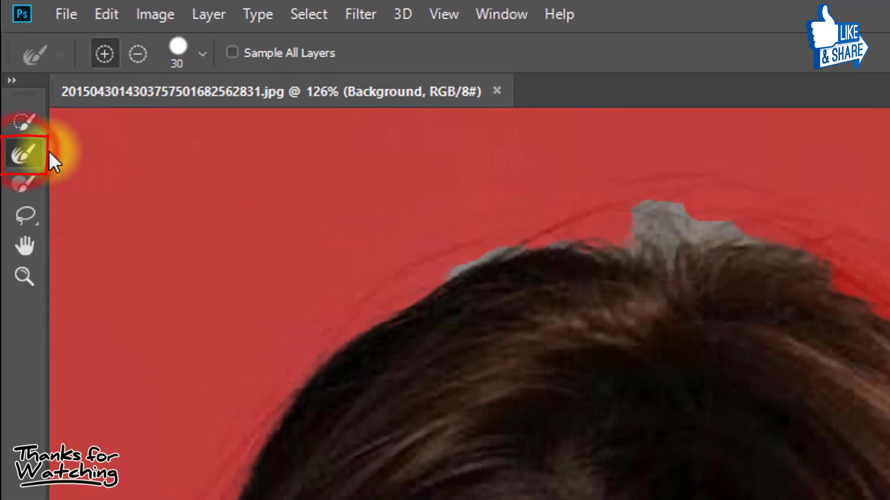
pyautogui.moveTo(341, 325); pyautogui.dragTo(306, 353)
pyautogui.moveTo(322, 423); pyautogui.dragTo(374, 314)
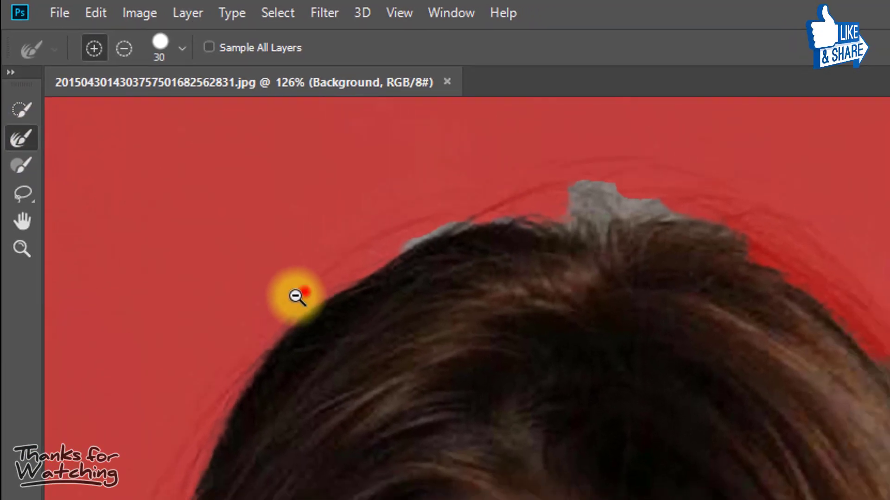
pyautogui.moveTo(162, 205)
pyautogui.mouseDown()
pyautogui.moveTo(176, 170)
pyautogui.moveTo(164, 192)
pyautogui.mouseUp()
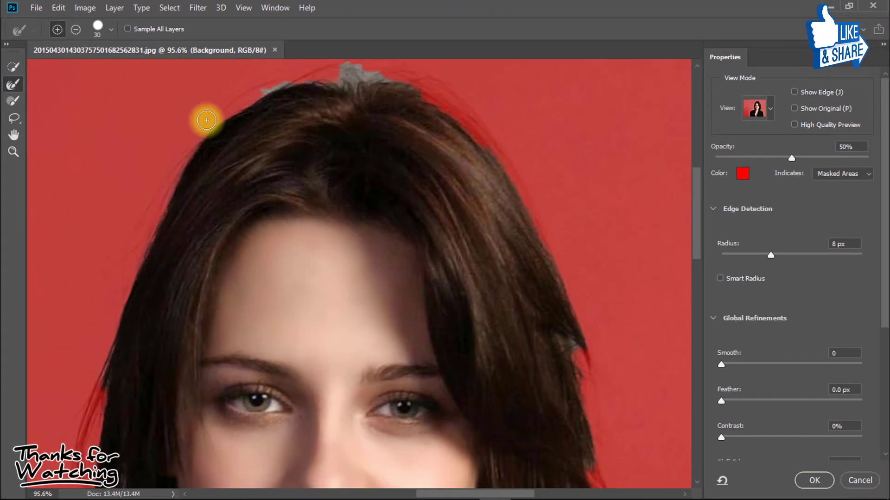
pyautogui.moveTo(235, 108); pyautogui.dragTo(162, 175)
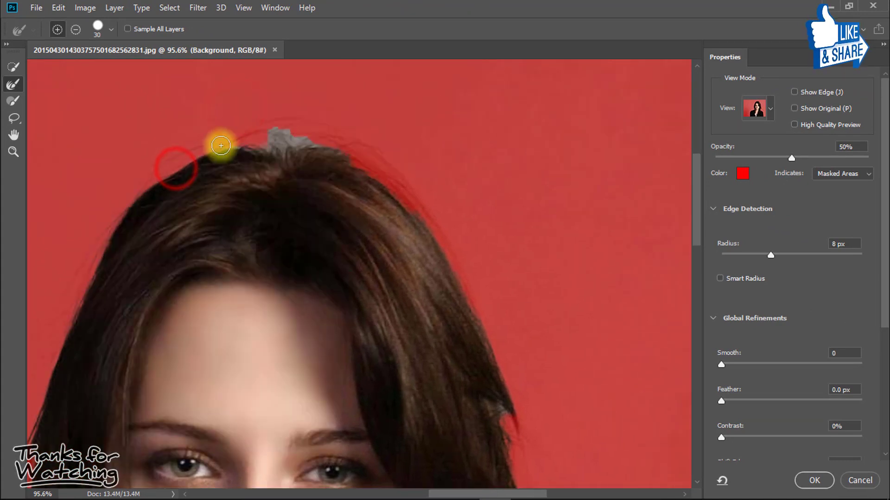
pyautogui.moveTo(217, 146)
pyautogui.mouseDown()
pyautogui.moveTo(370, 153)
pyautogui.moveTo(333, 142)
pyautogui.mouseUp()
pyautogui.moveTo(310, 139)
pyautogui.mouseDown()
pyautogui.moveTo(388, 246)
pyautogui.moveTo(350, 152)
pyautogui.mouseUp()
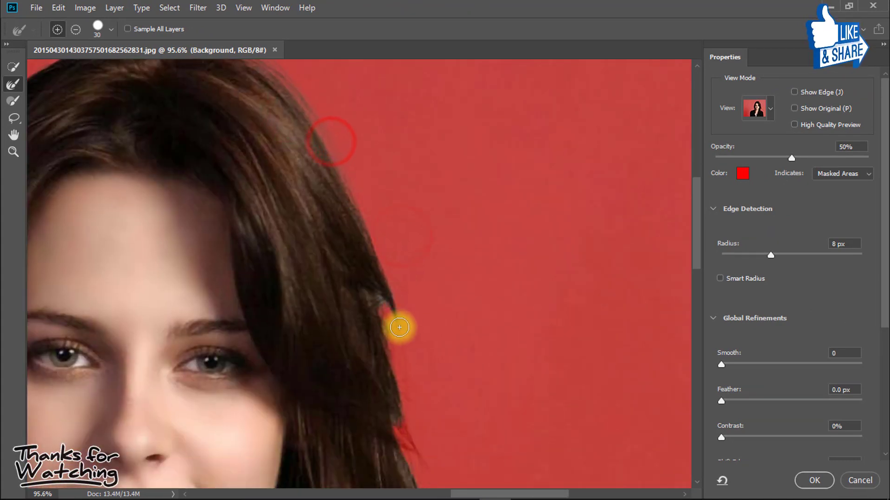
# Step: Refine the loose strands along the right and left hair edges
pyautogui.moveTo(411, 338); pyautogui.dragTo(330, 190)
pyautogui.moveTo(391, 366); pyautogui.dragTo(392, 203)
pyautogui.moveTo(376, 251)
pyautogui.mouseDown()
pyautogui.moveTo(363, 147)
pyautogui.moveTo(324, 303)
pyautogui.mouseUp()
pyautogui.moveTo(210, 266); pyautogui.dragTo(445, 294)
pyautogui.moveTo(238, 276); pyautogui.dragTo(268, 385)
pyautogui.moveTo(268, 249)
pyautogui.mouseDown()
pyautogui.moveTo(246, 344)
pyautogui.moveTo(262, 448)
pyautogui.mouseUp()
# Step: Refine the hair beside the face and cheek, then recentre on the hair top
pyautogui.moveTo(292, 407); pyautogui.dragTo(259, 222)
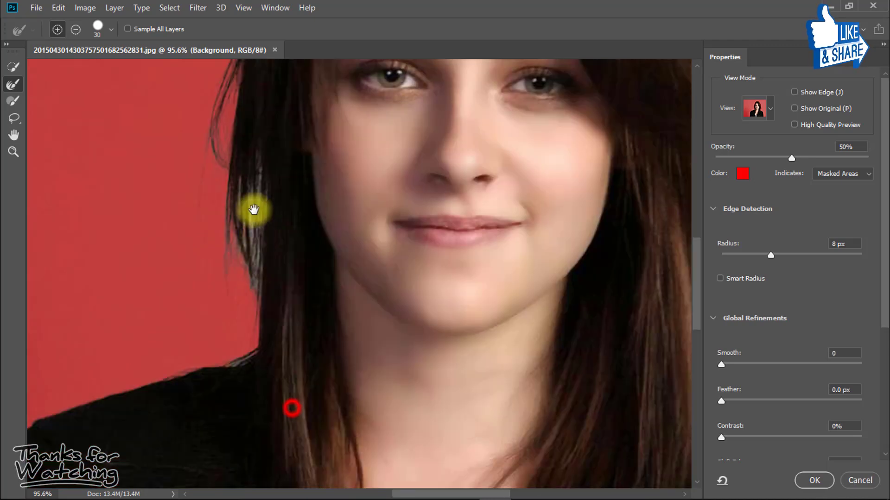
pyautogui.moveTo(245, 181)
pyautogui.mouseDown()
pyautogui.moveTo(252, 241)
pyautogui.moveTo(254, 205)
pyautogui.moveTo(269, 222)
pyautogui.moveTo(229, 208)
pyautogui.mouseUp()
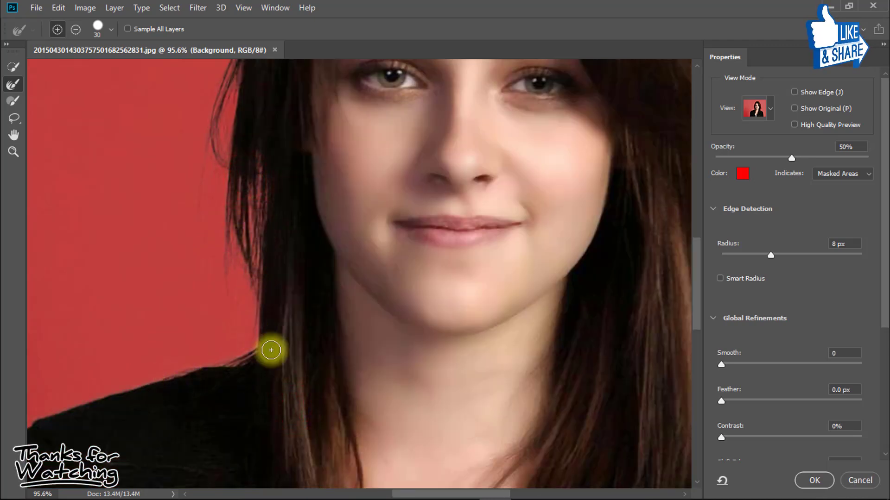
pyautogui.moveTo(181, 337); pyautogui.dragTo(328, 149)
pyautogui.moveTo(370, 171); pyautogui.dragTo(375, 147)
pyautogui.moveTo(157, 351); pyautogui.dragTo(181, 79)
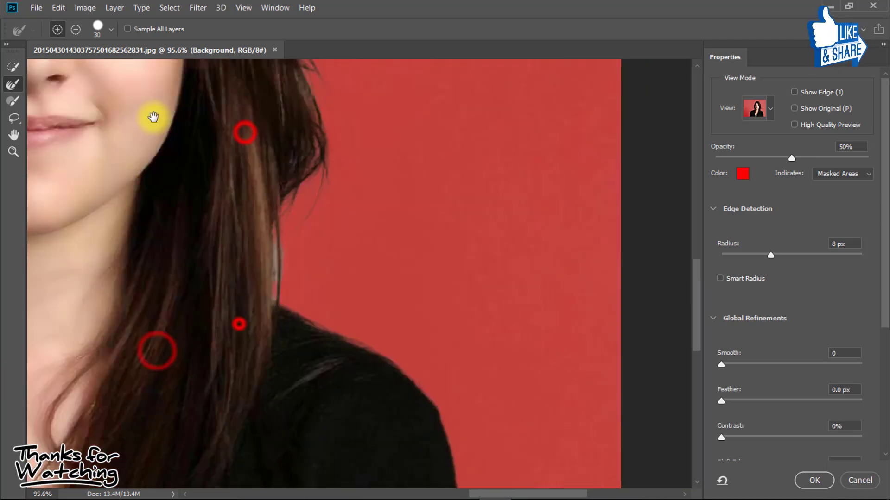
pyautogui.click(262, 256)
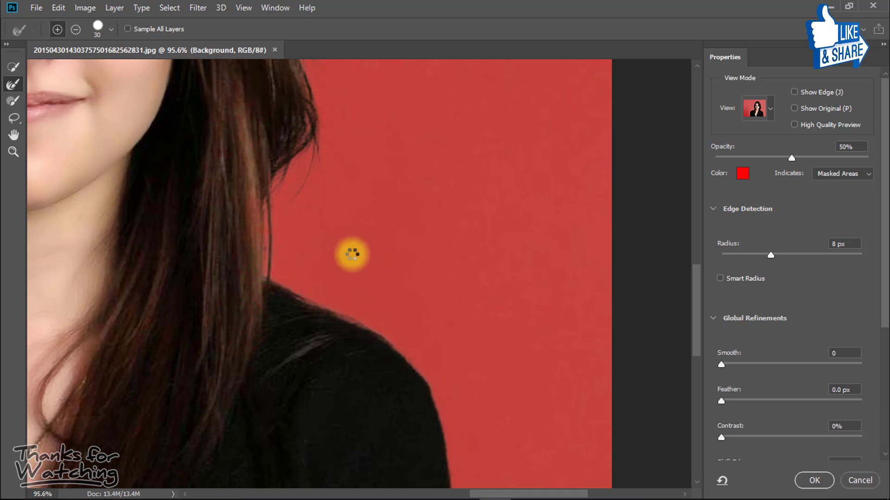
pyautogui.moveTo(316, 222); pyautogui.dragTo(285, 348)
pyautogui.moveTo(245, 274)
pyautogui.mouseDown()
pyautogui.moveTo(292, 201)
pyautogui.moveTo(277, 161)
pyautogui.mouseUp()
pyautogui.moveTo(300, 144)
pyautogui.mouseDown()
pyautogui.moveTo(335, 218)
pyautogui.moveTo(360, 326)
pyautogui.mouseUp()
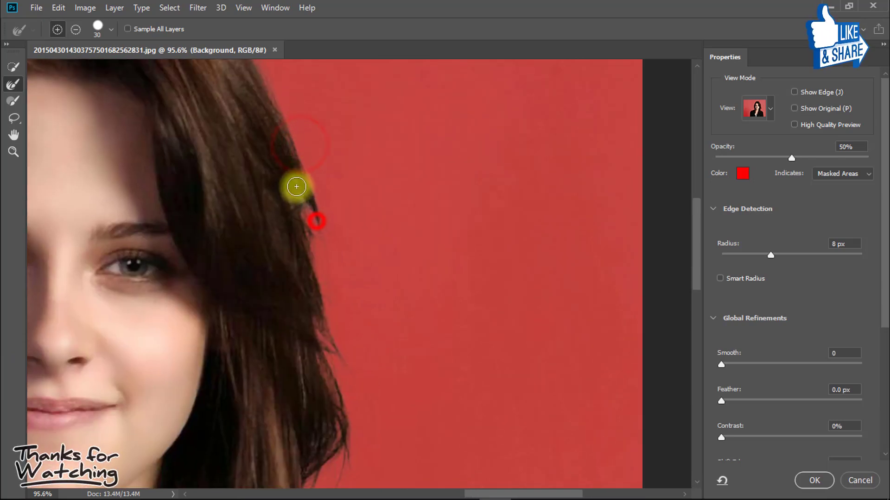
pyautogui.moveTo(307, 119); pyautogui.dragTo(350, 304)
pyautogui.moveTo(266, 162); pyautogui.dragTo(415, 237)
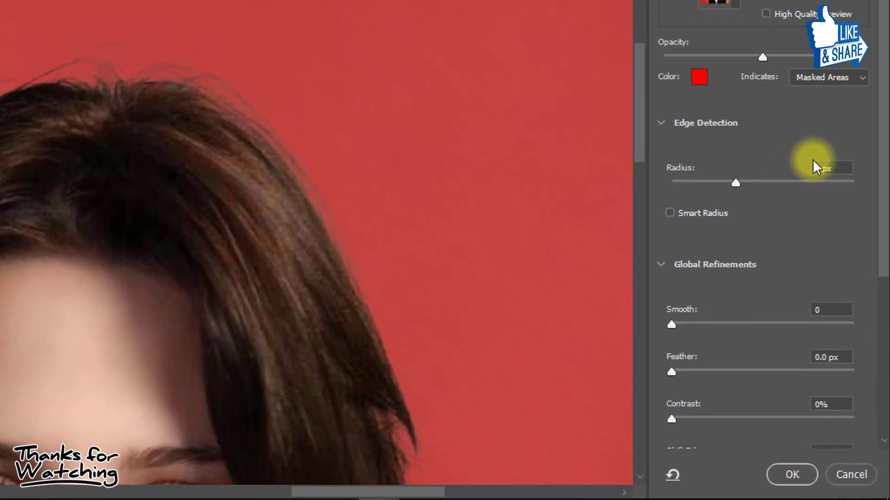
# Step: Set the edge radius and output to New Layer with Layer Mask
pyautogui.click(837, 244)
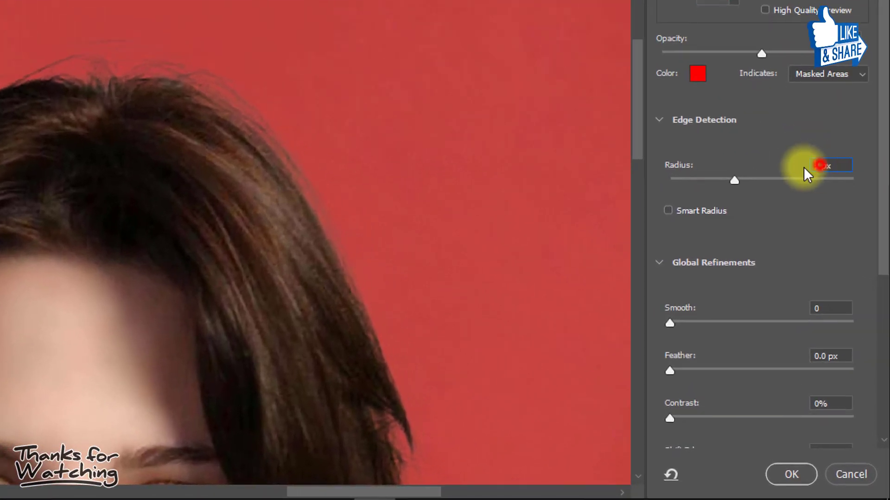
pyautogui.click(819, 232)
pyautogui.moveTo(881, 180); pyautogui.dragTo(880, 389)
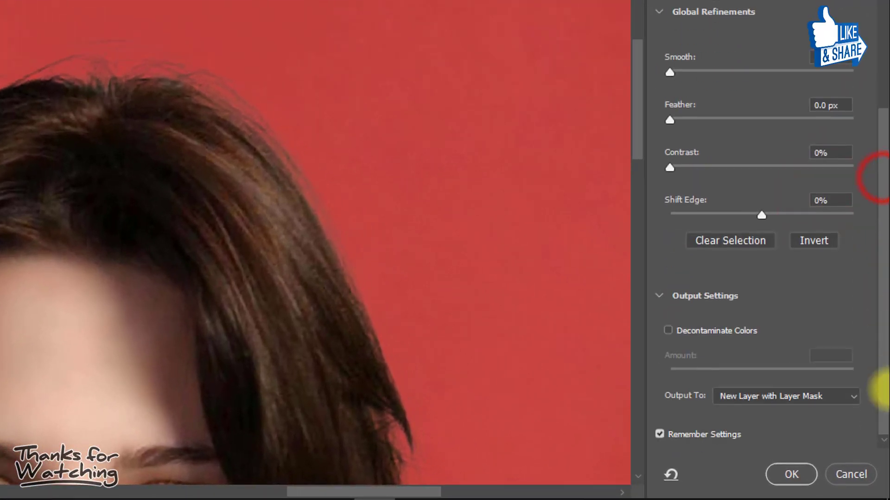
pyautogui.click(788, 401)
pyautogui.click(780, 448)
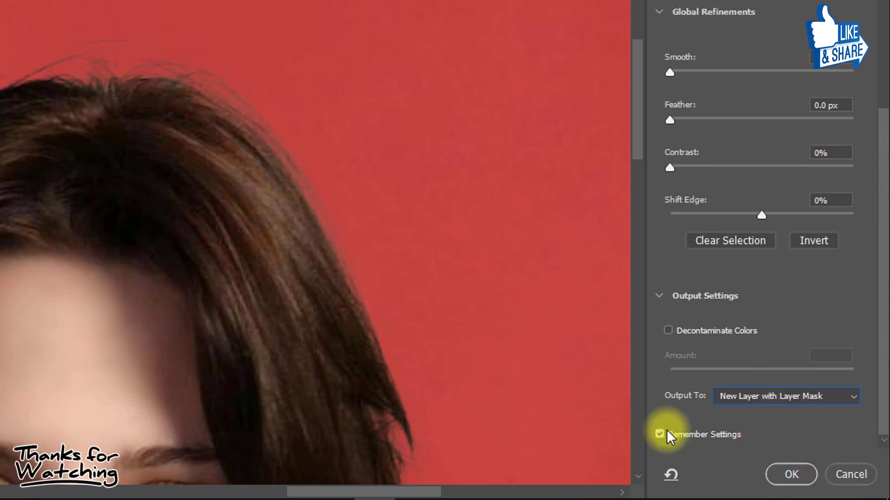
# Step: Touch up the left and right hair edges and confirm the masked cut-out
pyautogui.keyDown('alt'); pyautogui.click(460, 329); pyautogui.keyUp('alt')
pyautogui.moveTo(403, 365); pyautogui.dragTo(357, 84)
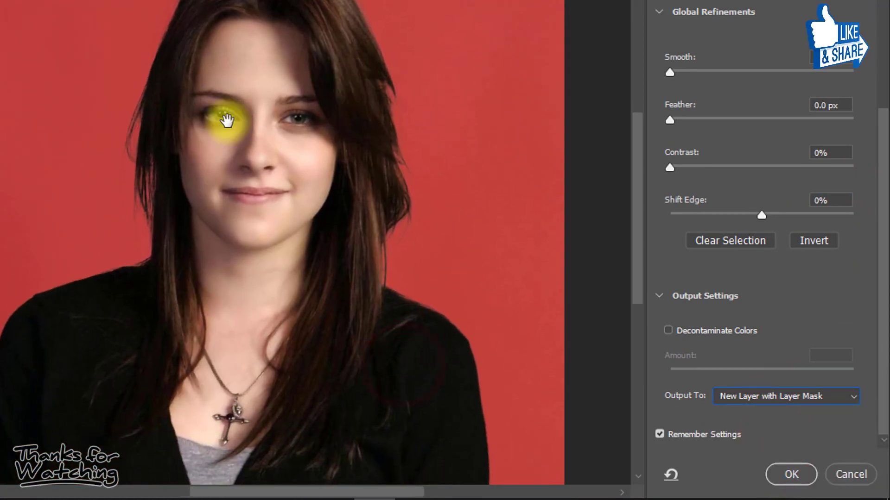
pyautogui.moveTo(140, 108); pyautogui.dragTo(144, 227)
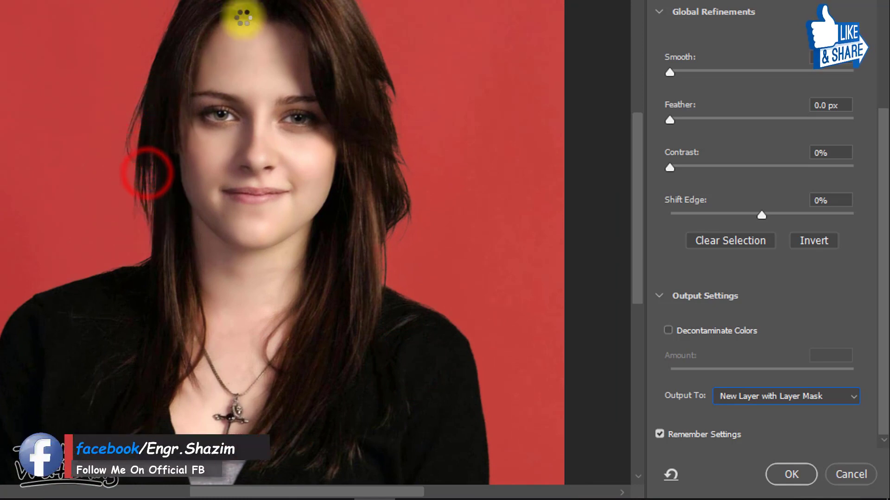
pyautogui.click(399, 146)
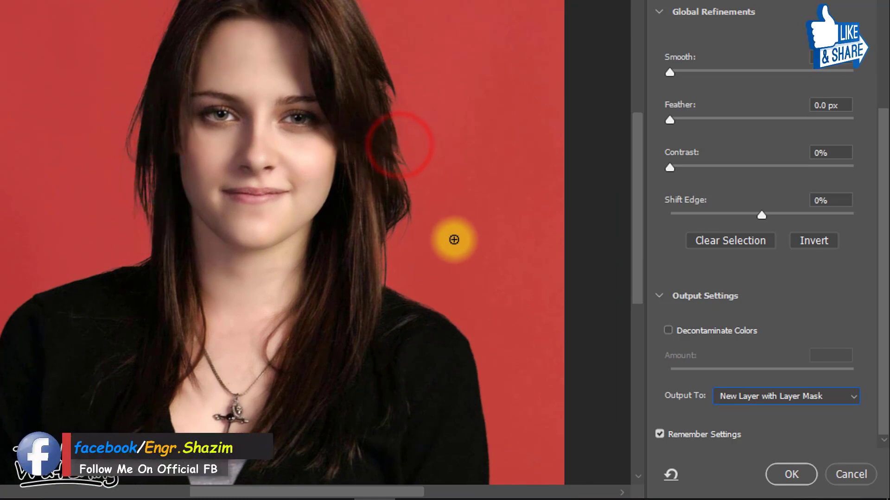
pyautogui.click(784, 470)
# Step: Move the cut-out woman slightly left with the Move tool
pyautogui.moveTo(340, 105); pyautogui.dragTo(292, 105)
pyautogui.moveTo(356, 134); pyautogui.dragTo(278, 143)
pyautogui.moveTo(278, 143); pyautogui.dragTo(318, 143)
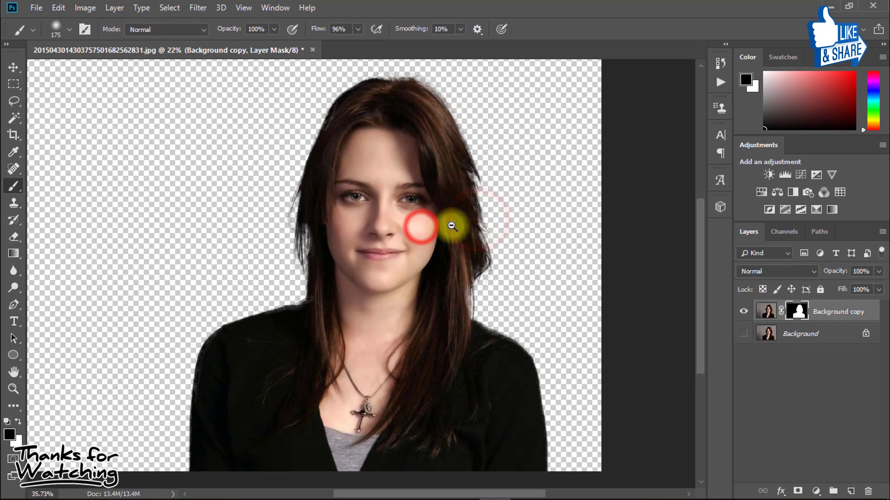
pyautogui.moveTo(452, 226); pyautogui.dragTo(440, 228)
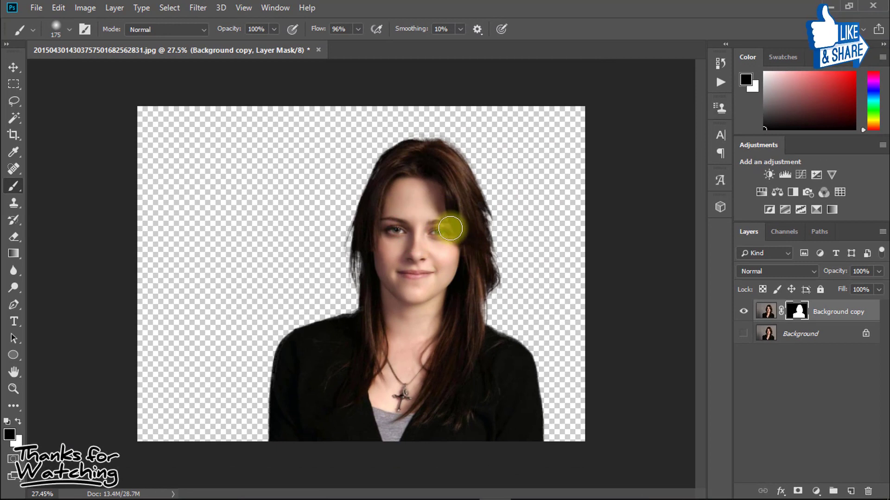
pyautogui.press('v')
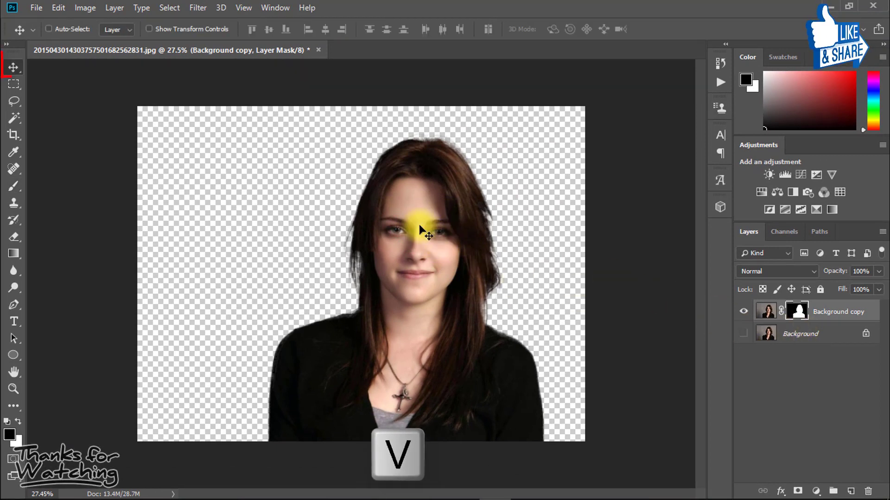
pyautogui.moveTo(417, 211); pyautogui.dragTo(377, 207)
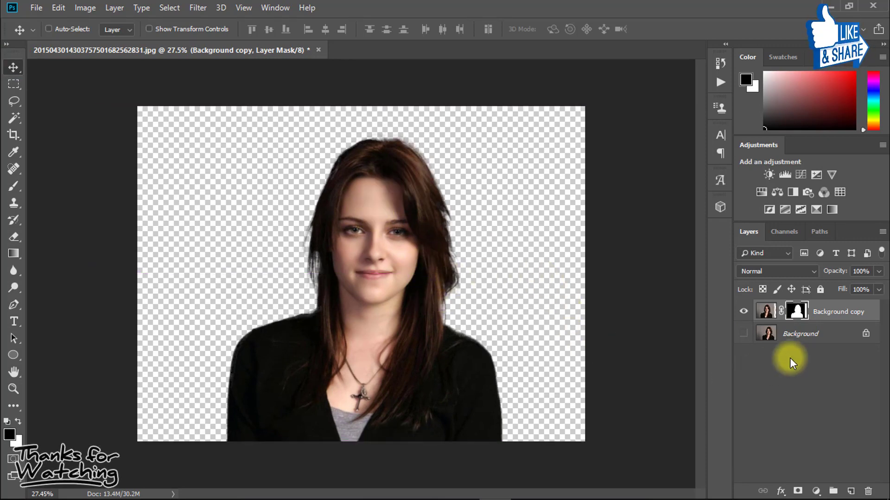
# Step: Add Layer 1 above Background and fill it with peach e7a977
pyautogui.click(820, 333)
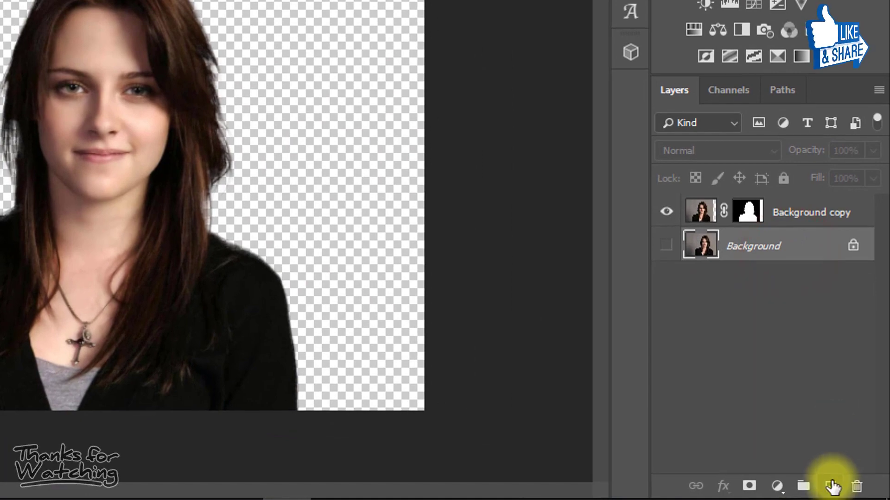
pyautogui.click(832, 487)
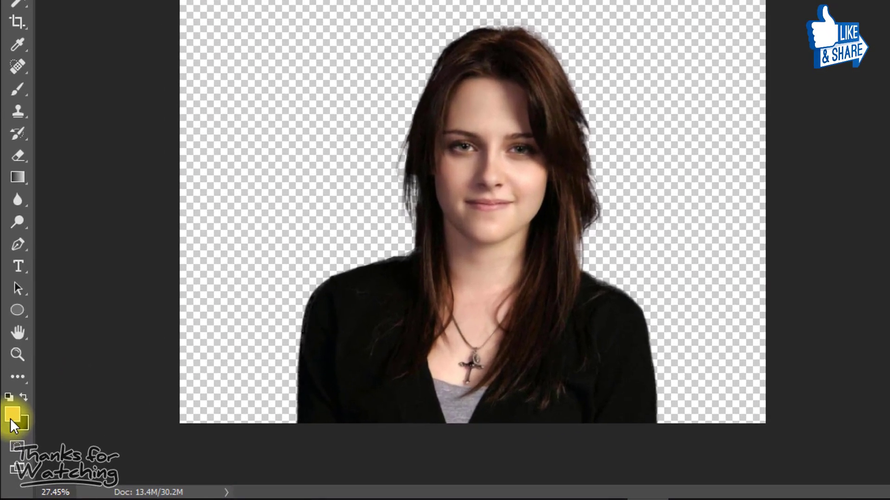
pyautogui.click(9, 424)
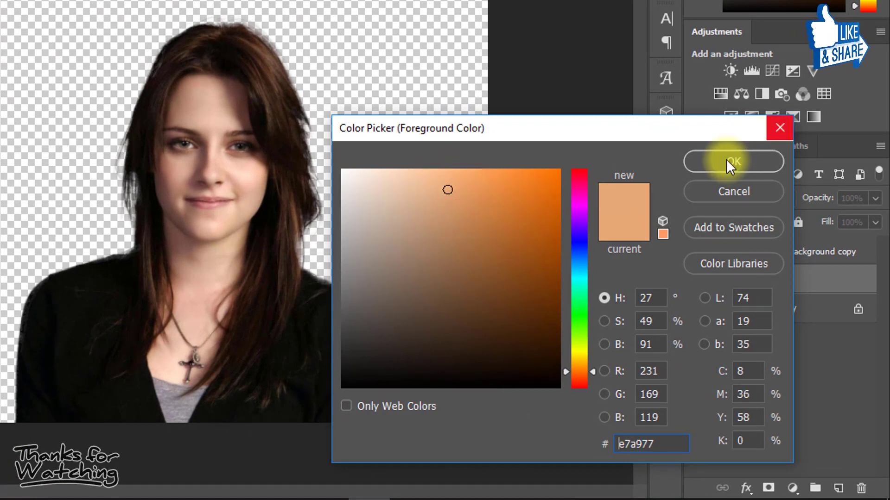
pyautogui.moveTo(664, 444); pyautogui.dragTo(580, 450)
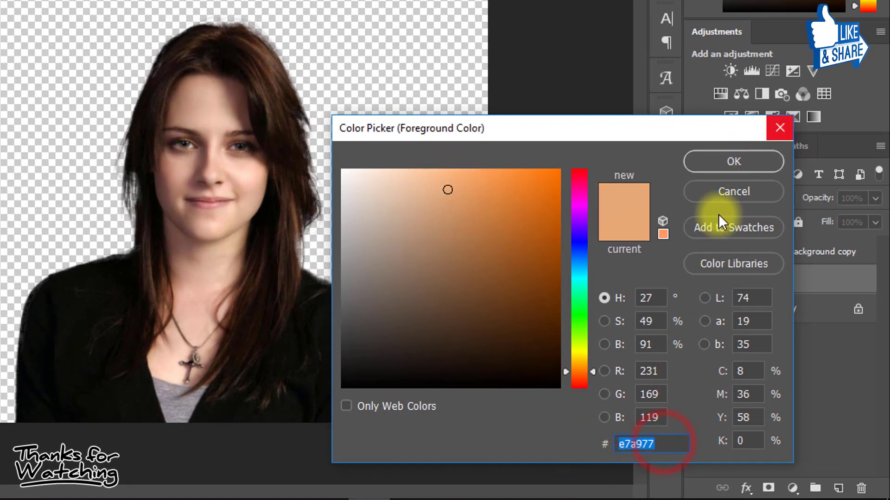
pyautogui.click(705, 160)
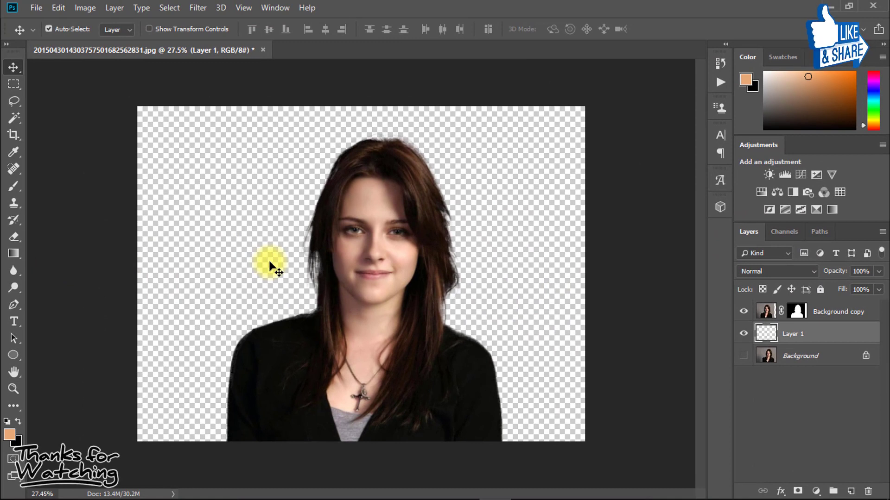
pyautogui.hotkey('ctrl', 'BackSpace')
pyautogui.hotkey('alt', 'BackSpace')
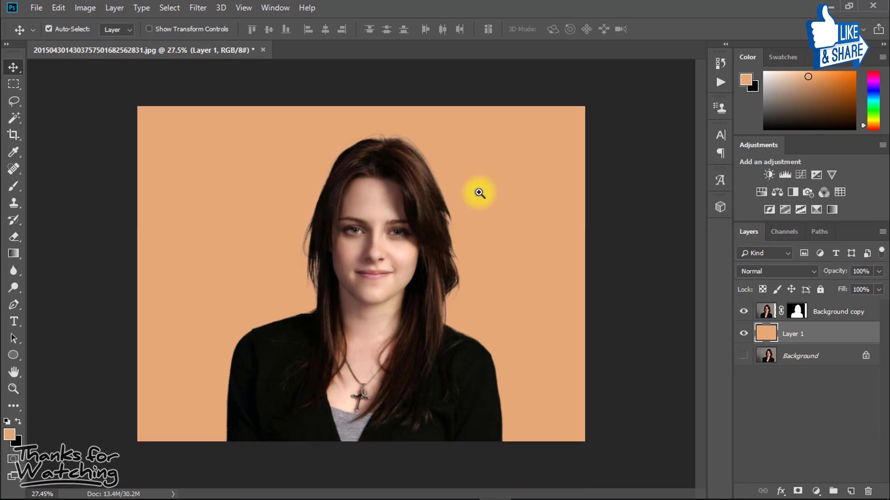
pyautogui.click(794, 334)
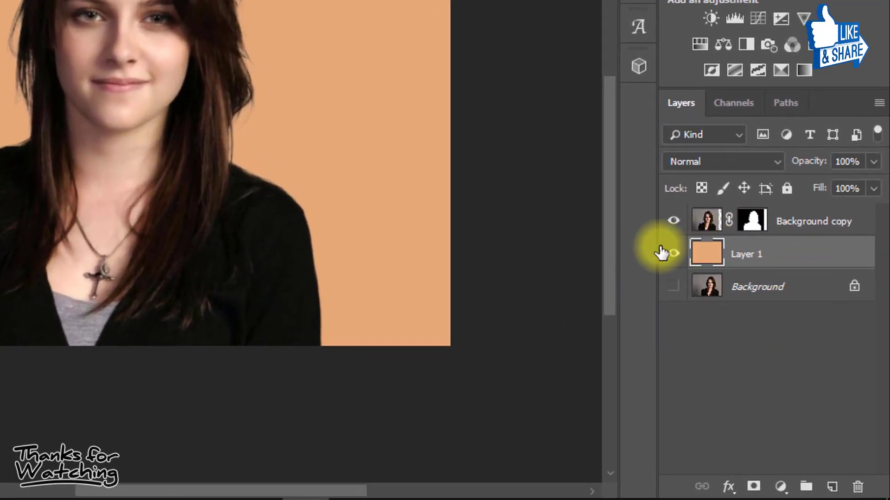
# Step: Hide Layer 1 and add a peach e5a774 Solid Color fill layer
pyautogui.click(673, 253)
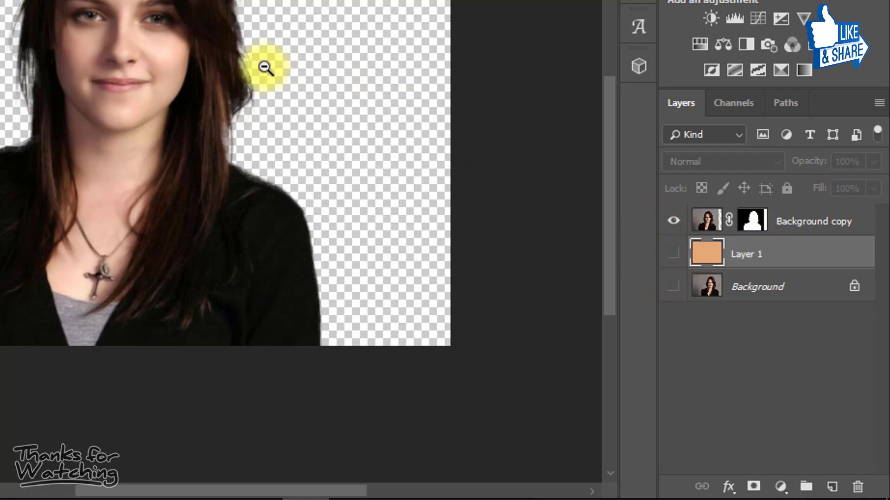
pyautogui.keyDown('alt'); pyautogui.click(252, 46); pyautogui.keyUp('alt')
pyautogui.click(781, 487)
pyautogui.click(800, 146)
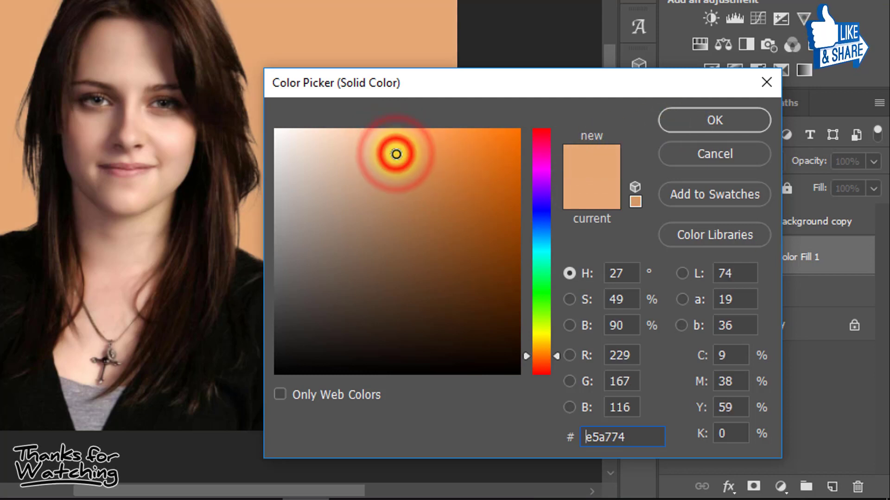
pyautogui.click(681, 119)
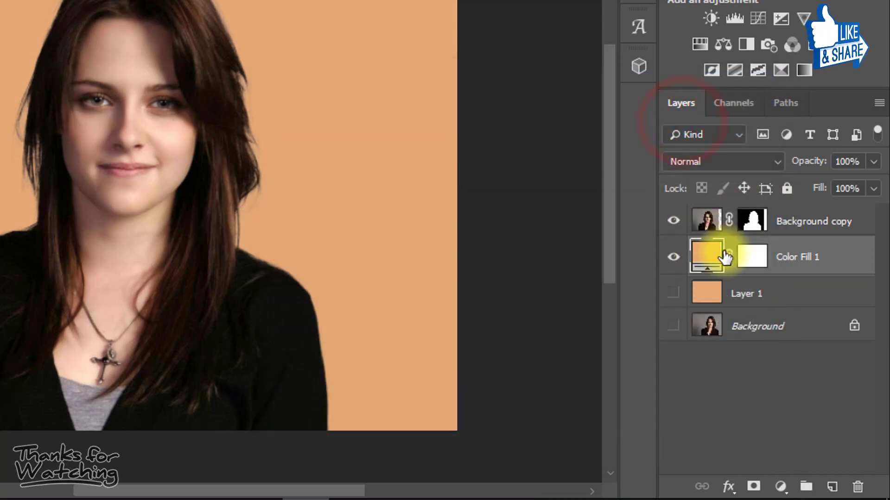
# Step: Preview other hues for Color Fill 1, then cancel to keep the peach
pyautogui.doubleClick(708, 257)
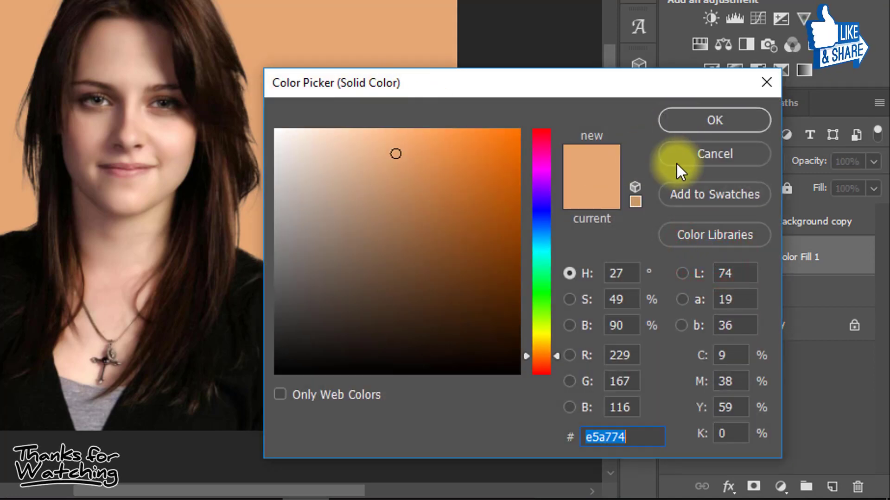
pyautogui.moveTo(496, 207); pyautogui.dragTo(546, 168)
pyautogui.moveTo(535, 214); pyautogui.dragTo(558, 286)
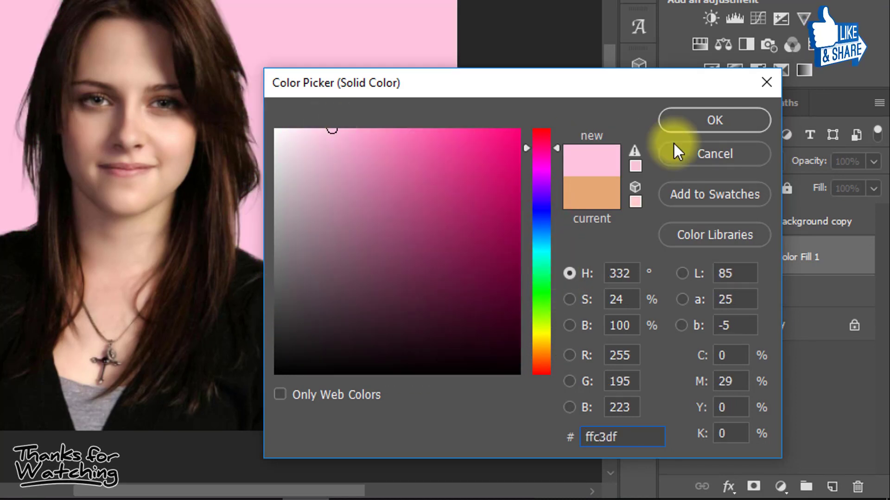
pyautogui.click(695, 152)
pyautogui.press('z')
pyautogui.click(167, 117)
pyautogui.moveTo(205, 113); pyautogui.dragTo(179, 117)
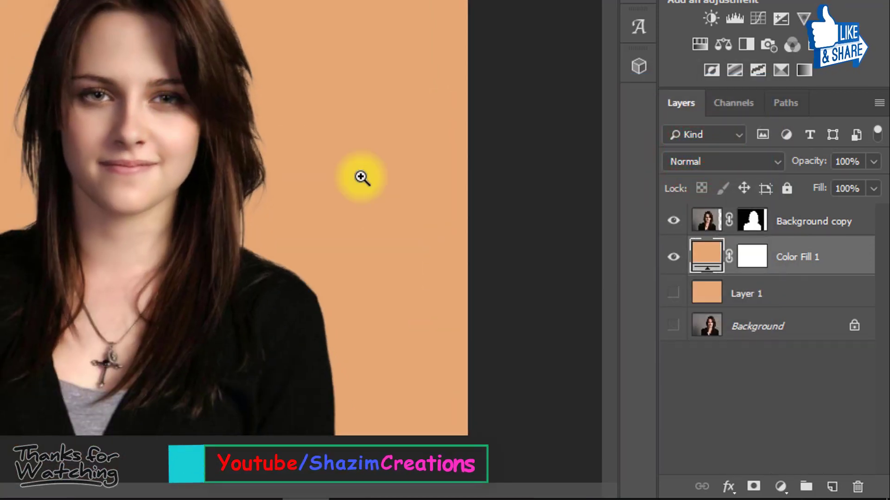
pyautogui.click(710, 255)
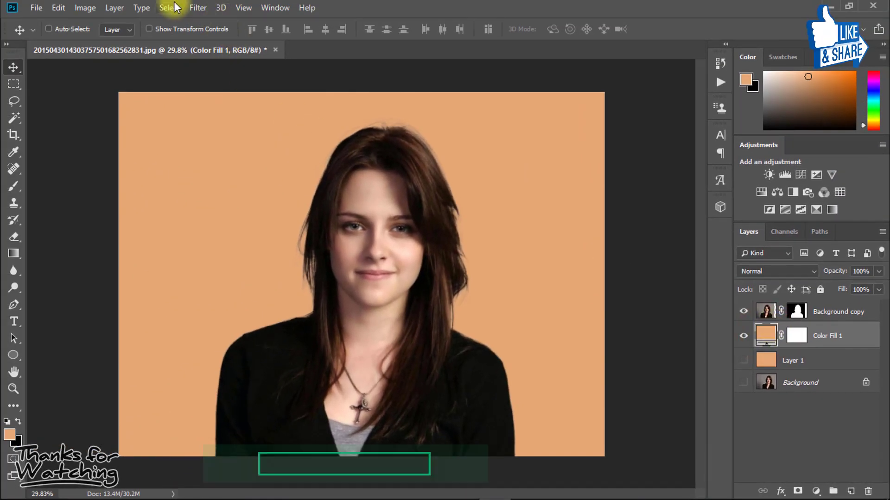
# Step: Convert Color Fill 1 to a smart object and add a Lens Correction vignette: -100, midpoint +18
pyautogui.click(198, 8)
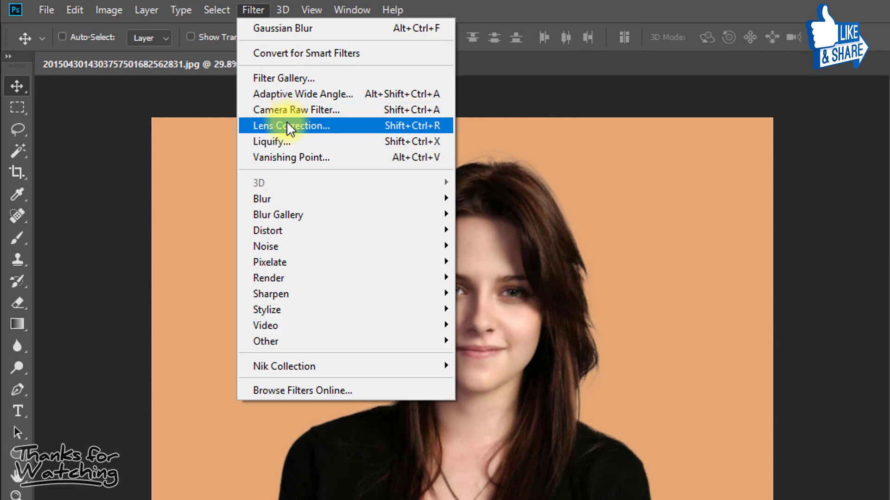
pyautogui.click(286, 123)
pyautogui.click(536, 254)
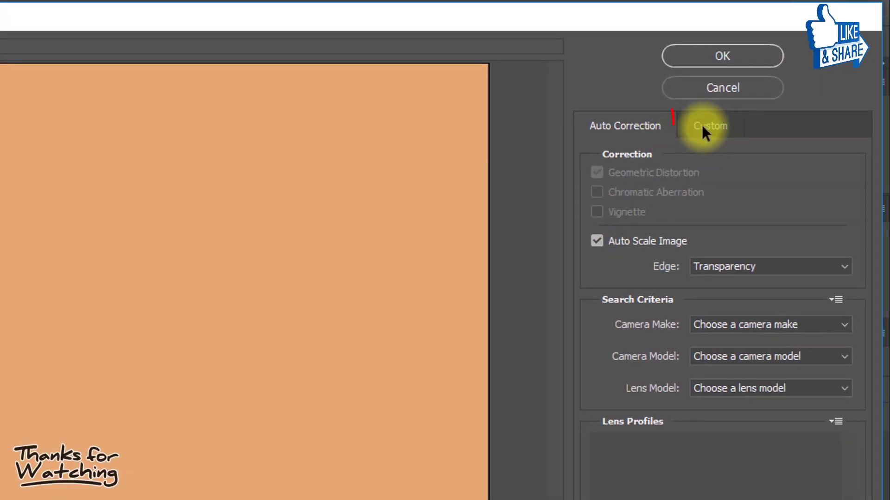
pyautogui.click(702, 124)
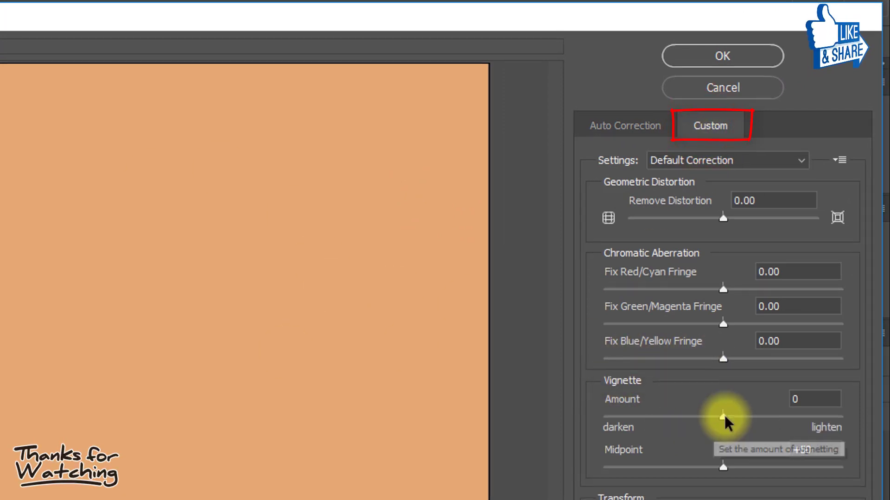
pyautogui.moveTo(724, 417); pyautogui.dragTo(693, 291)
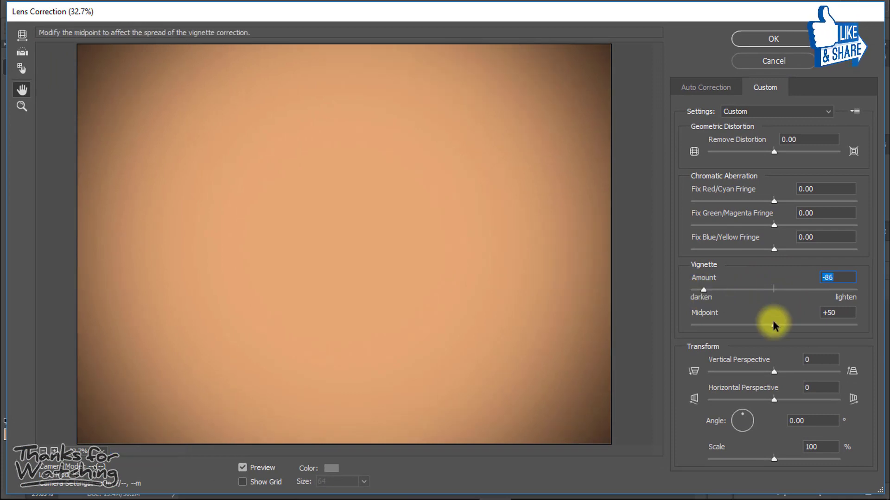
pyautogui.moveTo(774, 324); pyautogui.dragTo(724, 328)
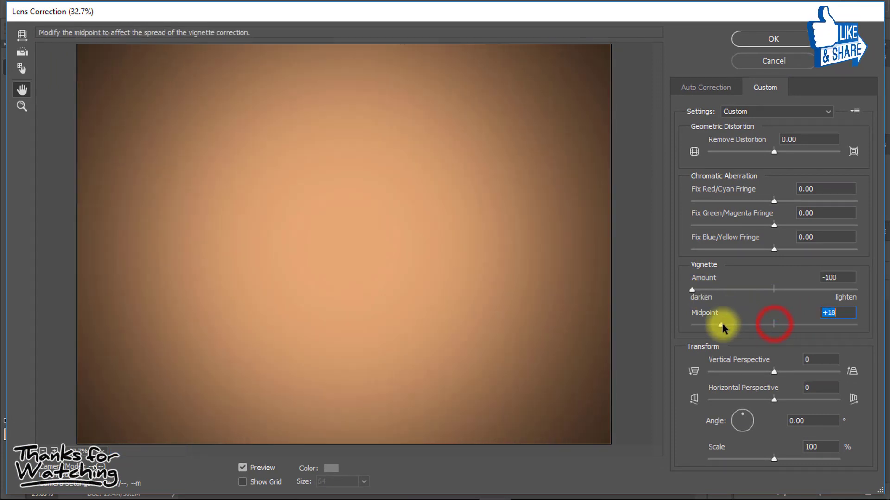
pyautogui.click(761, 36)
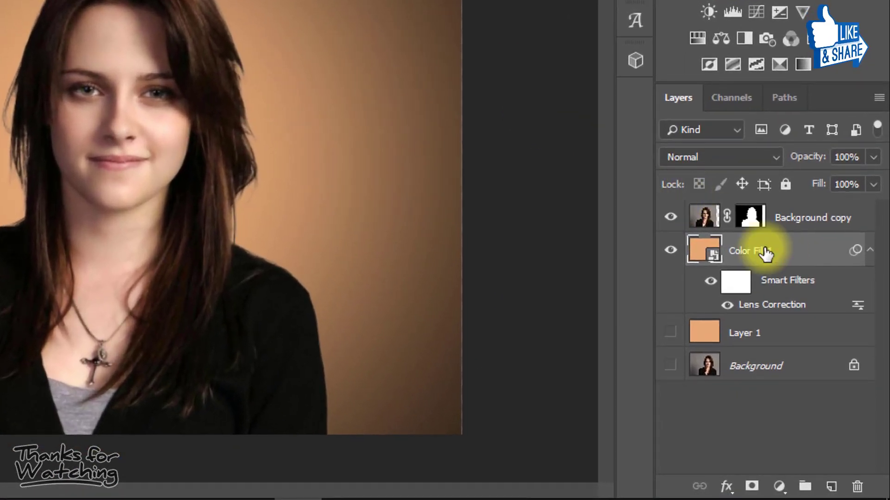
# Step: Soften the Lens Correction vignette to amount -83 with midpoint +30
pyautogui.moveTo(764, 252); pyautogui.dragTo(794, 339)
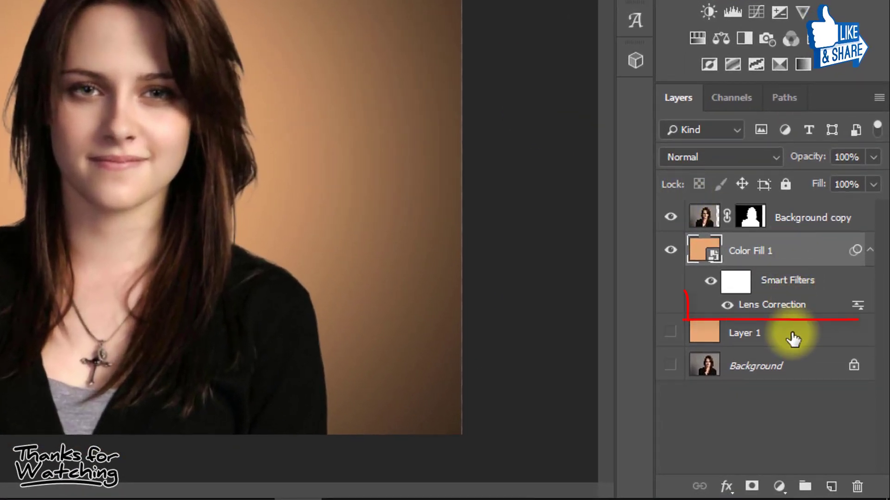
pyautogui.doubleClick(785, 304)
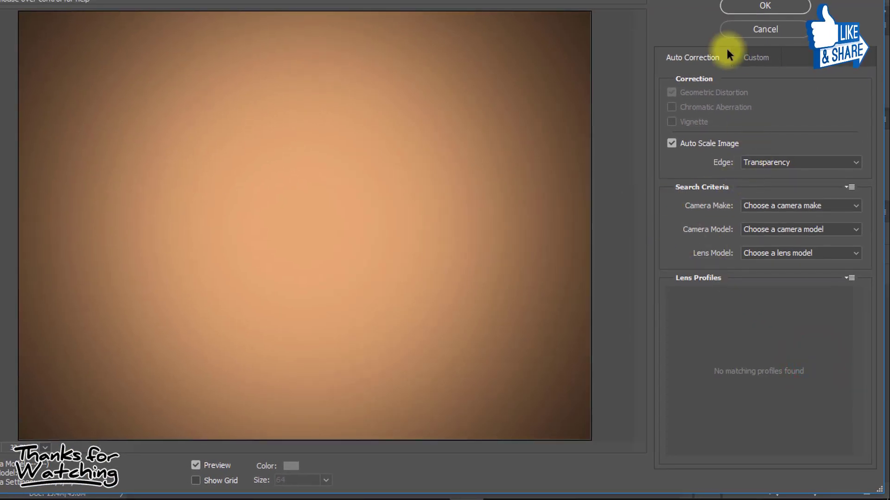
pyautogui.click(738, 55)
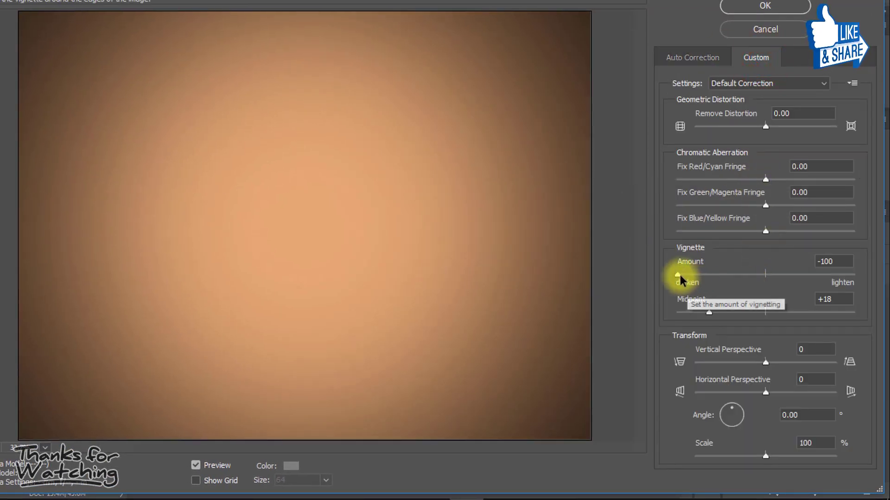
pyautogui.moveTo(680, 279); pyautogui.dragTo(698, 279)
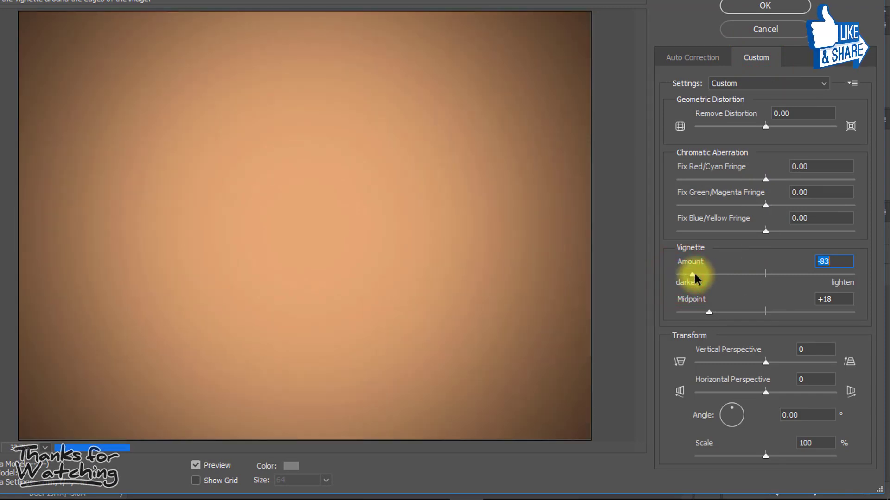
pyautogui.moveTo(709, 313); pyautogui.dragTo(731, 311)
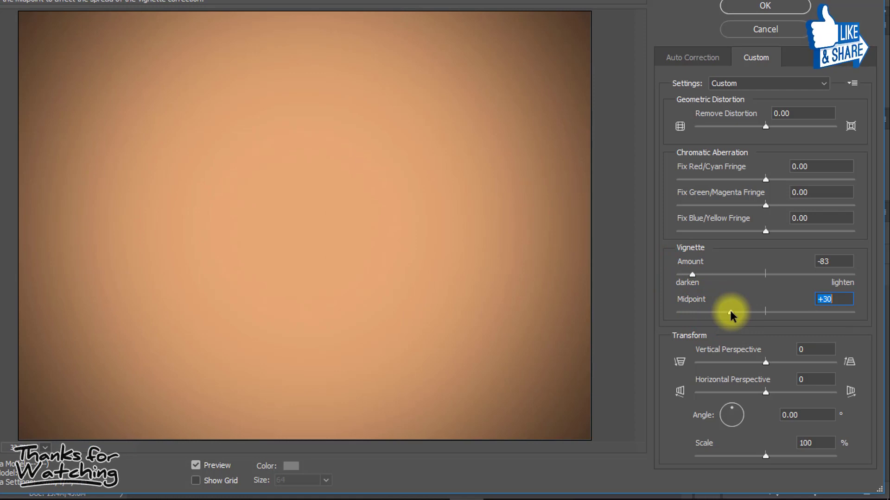
pyautogui.click(761, 9)
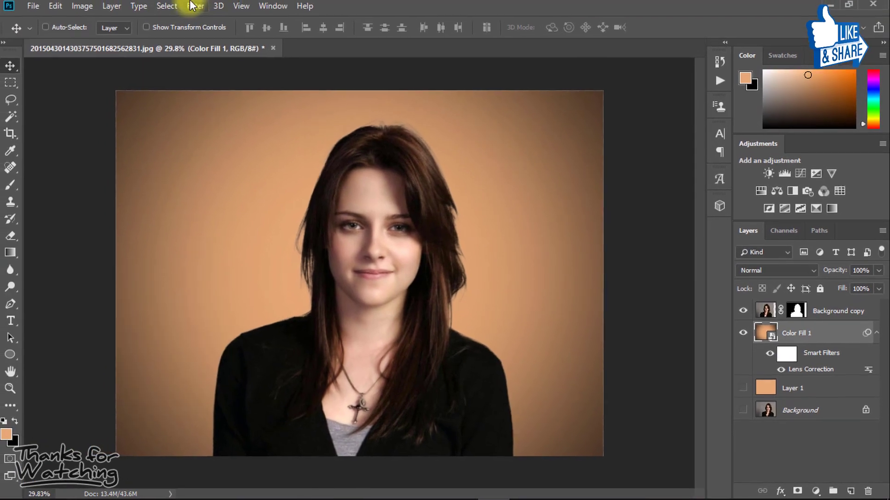
pyautogui.click(146, 0)
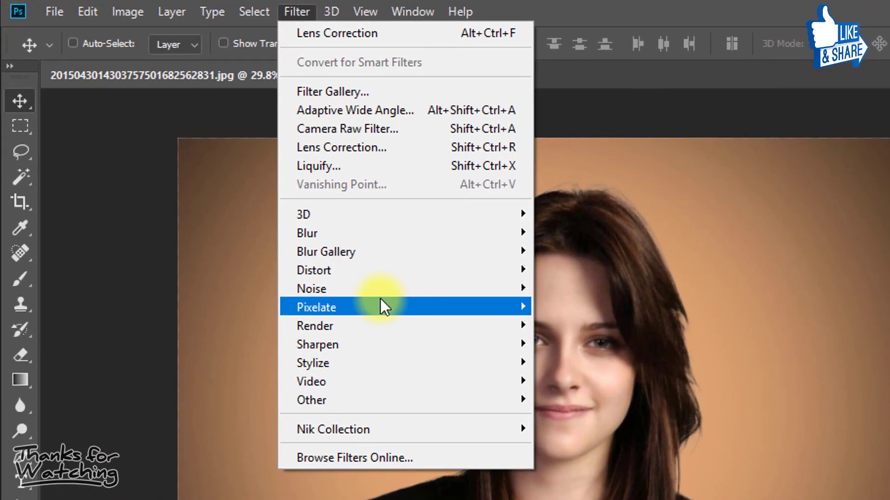
# Step: Open Add Noise and try a 2% amount with Gaussian distribution
pyautogui.moveTo(246, 193)
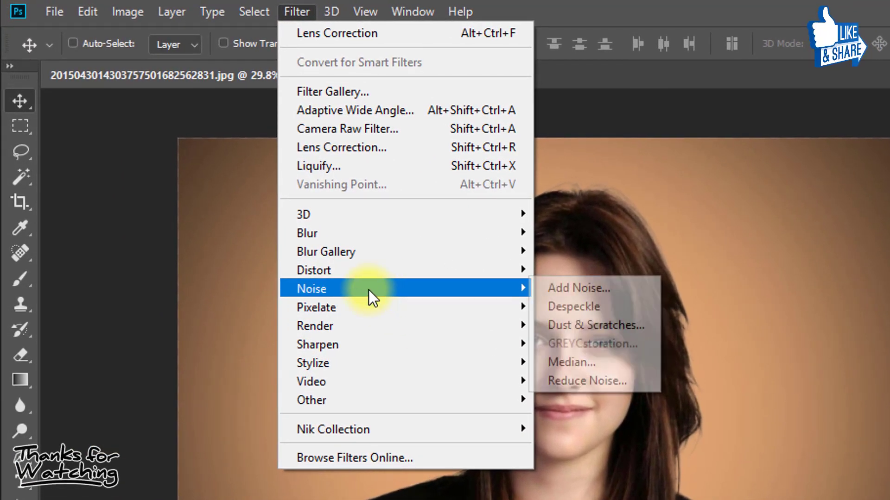
pyautogui.click(602, 288)
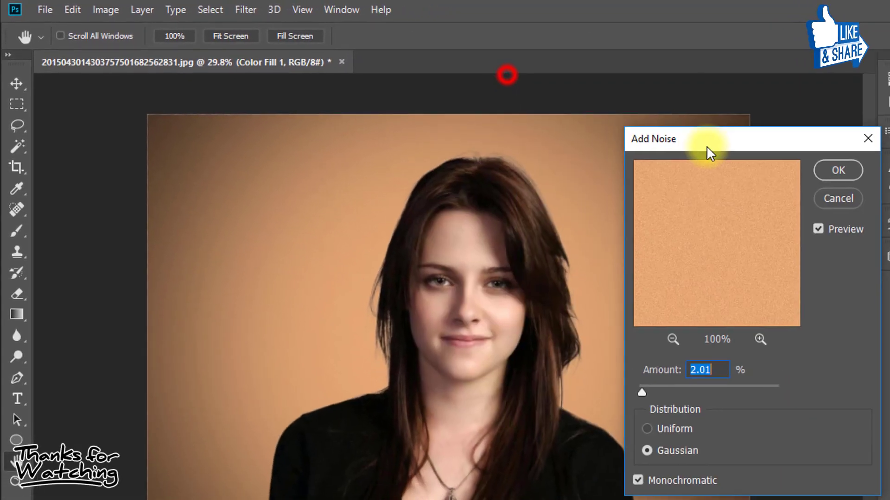
pyautogui.keyDown('ctrl'); pyautogui.click(363, 214); pyautogui.keyUp('ctrl')
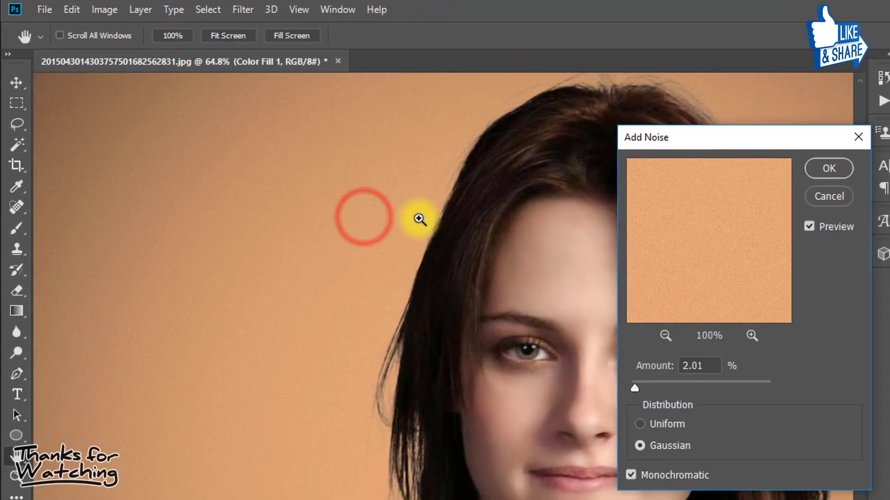
pyautogui.moveTo(319, 200); pyautogui.dragTo(338, 202)
pyautogui.moveTo(643, 388); pyautogui.dragTo(628, 388)
pyautogui.click(702, 367)
pyautogui.moveTo(702, 368); pyautogui.dragTo(640, 374)
pyautogui.write('2')
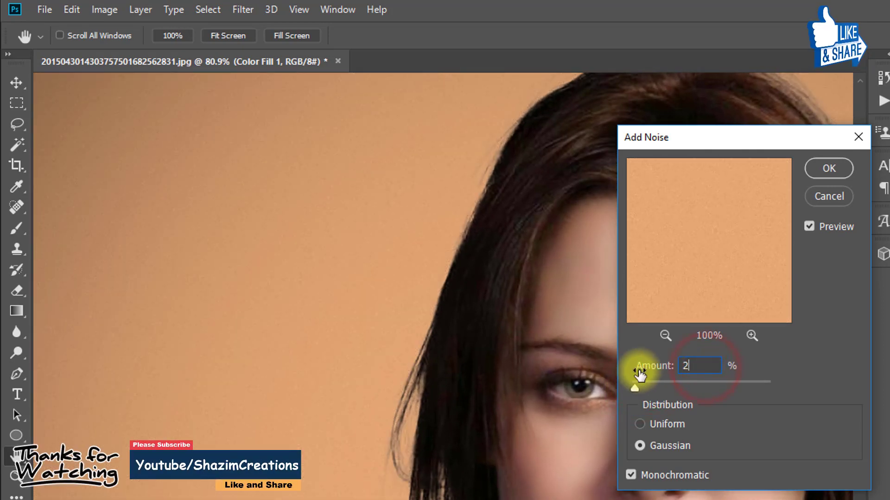
pyautogui.click(638, 444)
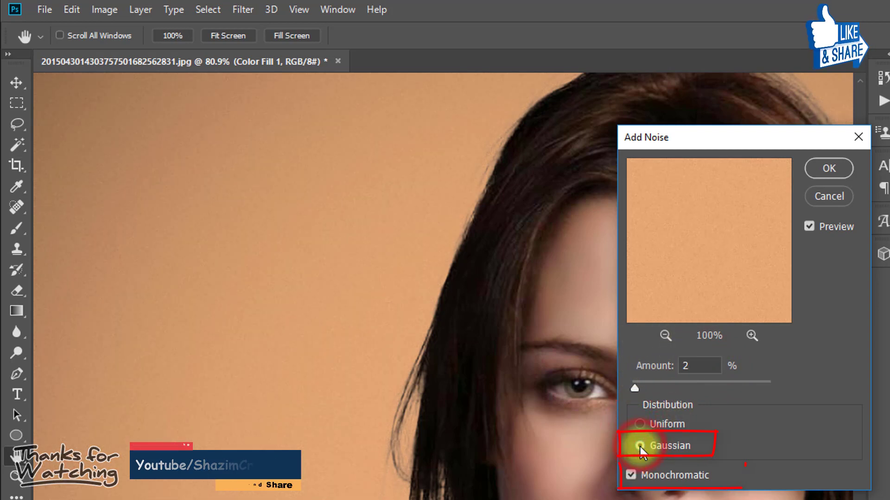
# Step: Set the noise to 3%, Gaussian and monochromatic, checking the grain up close
pyautogui.keyDown('ctrl'); pyautogui.click(234, 225); pyautogui.keyUp('ctrl')
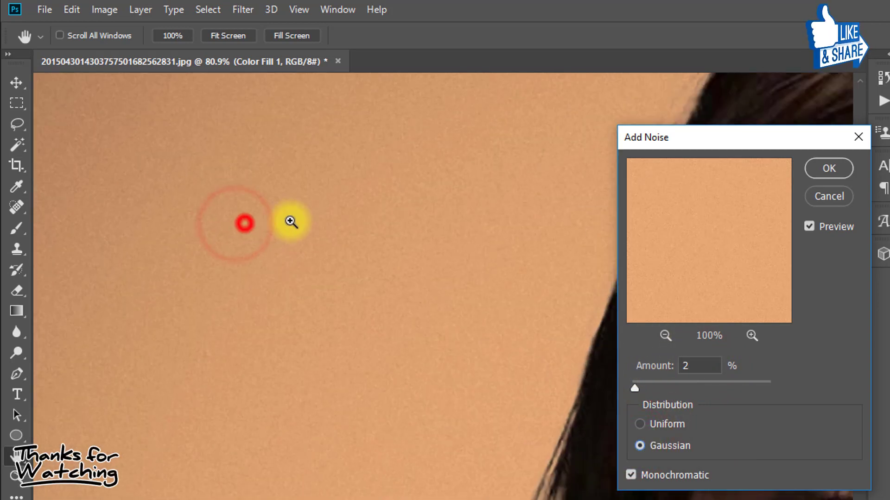
pyautogui.moveTo(302, 262); pyautogui.dragTo(316, 262)
pyautogui.hotkey('ctrl', '0')
pyautogui.moveTo(635, 388)
pyautogui.mouseDown()
pyautogui.moveTo(644, 387)
pyautogui.moveTo(641, 373)
pyautogui.mouseUp()
pyautogui.write('3')
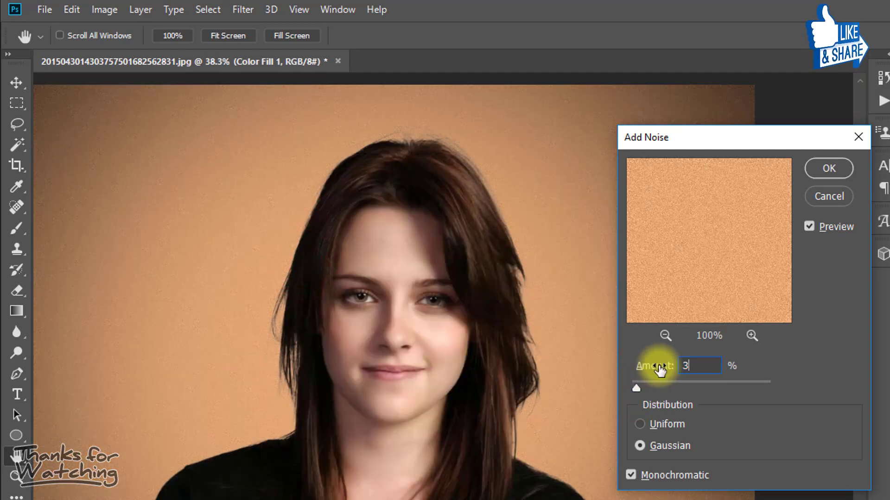
pyautogui.click(181, 219)
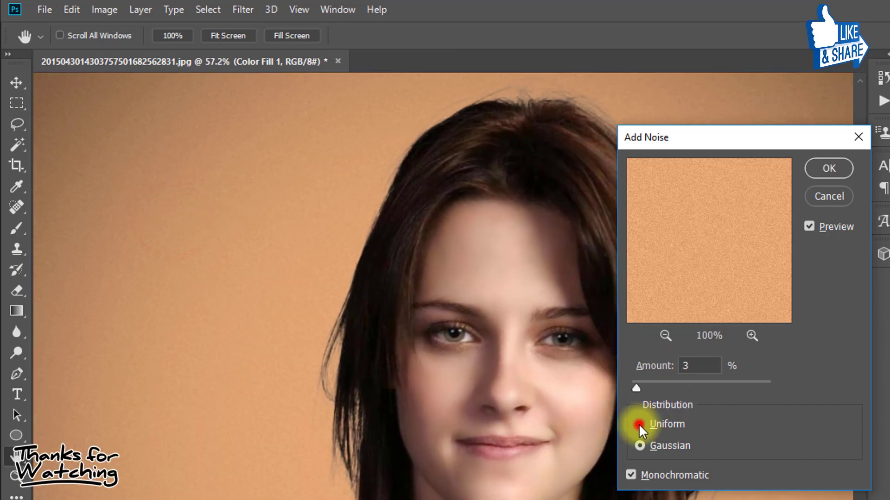
pyautogui.click(640, 442)
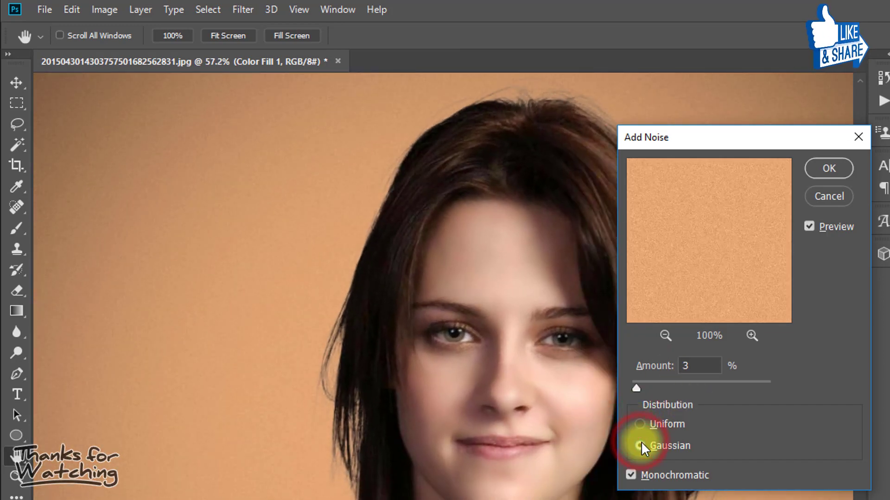
pyautogui.click(628, 480)
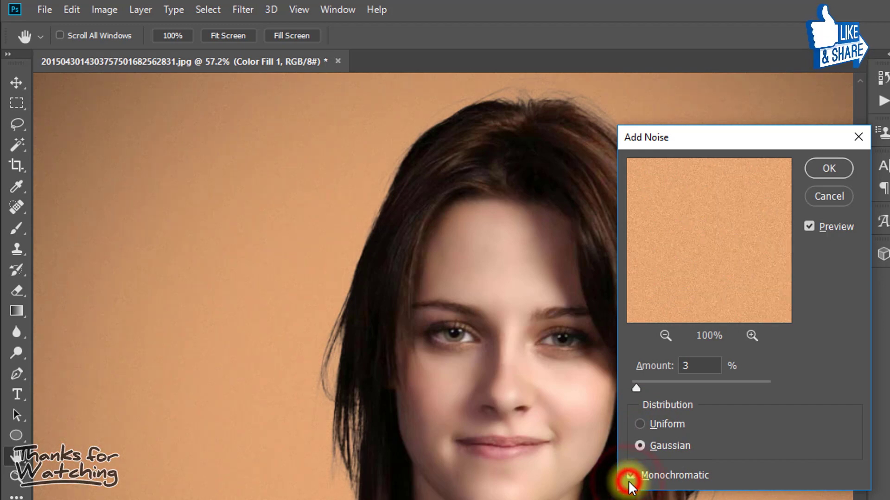
# Step: Apply the Add Noise filter and zoom out to the whole portrait
pyautogui.click(816, 172)
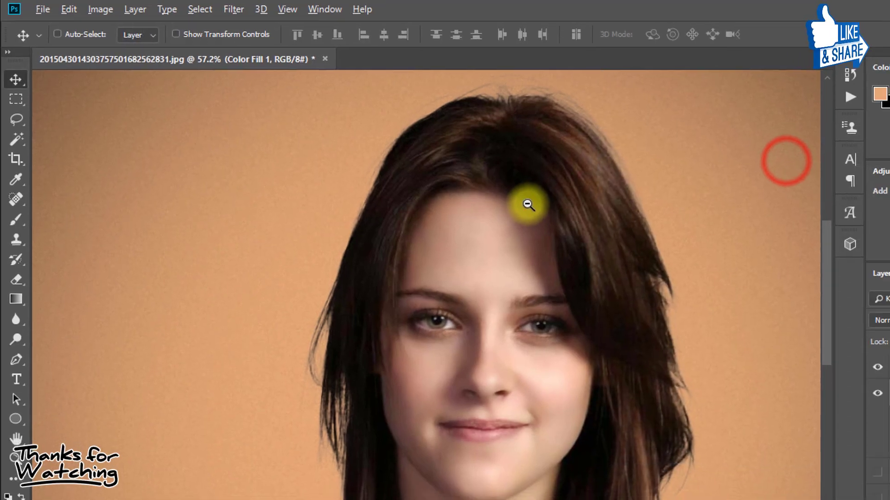
pyautogui.moveTo(517, 205); pyautogui.dragTo(500, 206)
pyautogui.moveTo(627, 279); pyautogui.dragTo(535, 237)
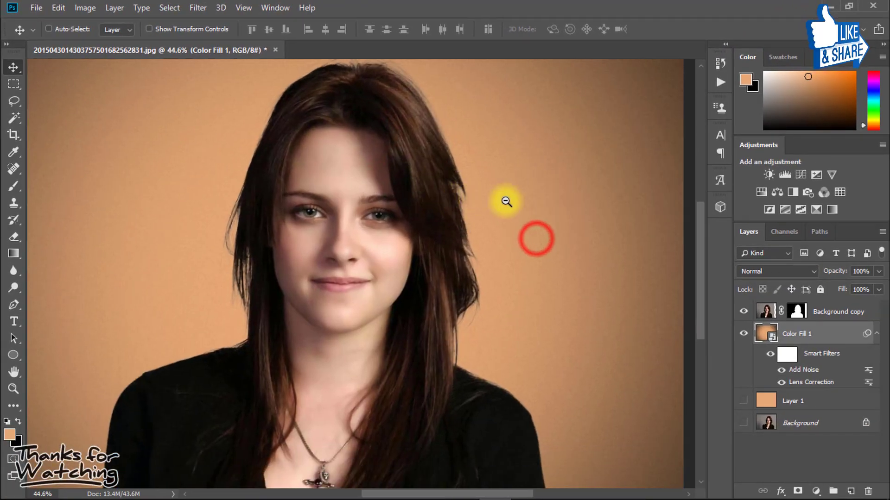
pyautogui.moveTo(506, 201)
pyautogui.mouseDown()
pyautogui.moveTo(477, 201)
pyautogui.moveTo(496, 209)
pyautogui.mouseUp()
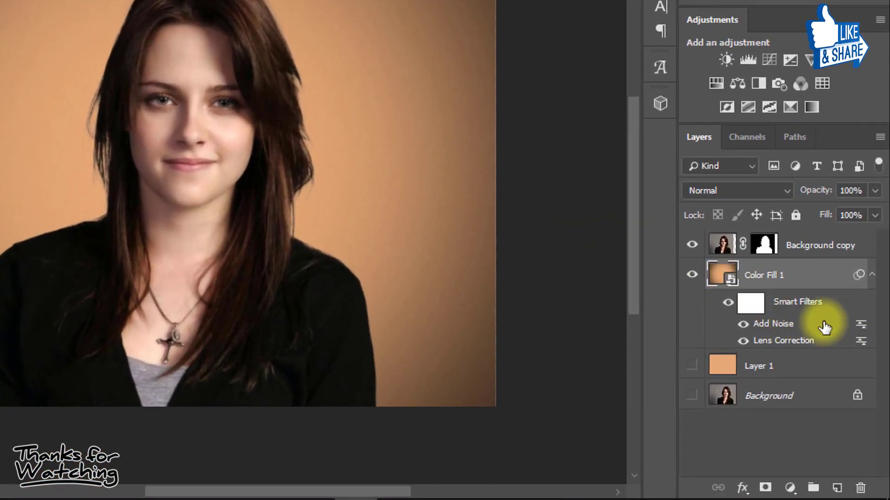
# Step: Inside the background smart object, change the fill colour to pink f58085
pyautogui.doubleClick(721, 273)
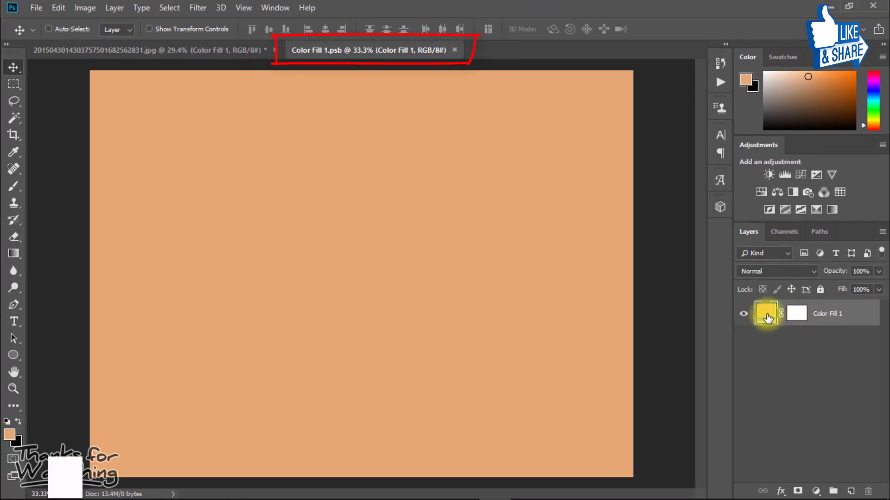
pyautogui.doubleClick(767, 315)
pyautogui.click(578, 267)
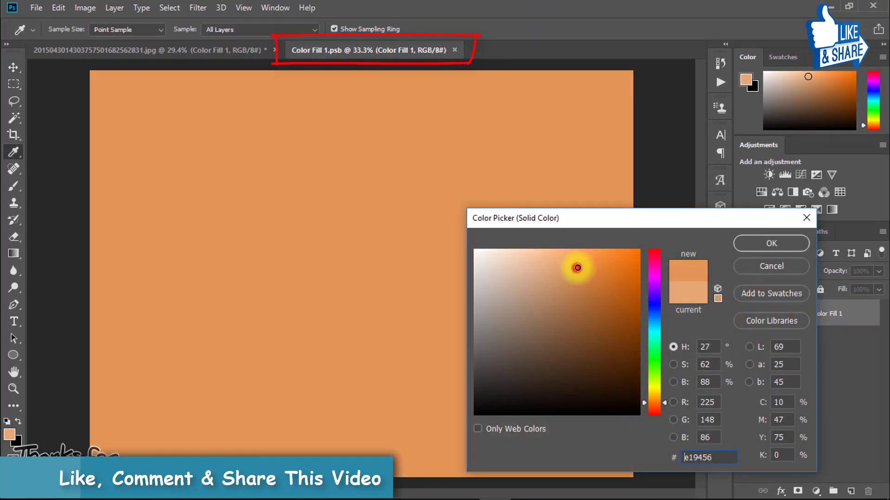
pyautogui.moveTo(578, 267)
pyautogui.mouseDown()
pyautogui.moveTo(593, 259)
pyautogui.moveTo(610, 270)
pyautogui.moveTo(552, 255)
pyautogui.mouseUp()
pyautogui.click(656, 253)
pyautogui.click(657, 251)
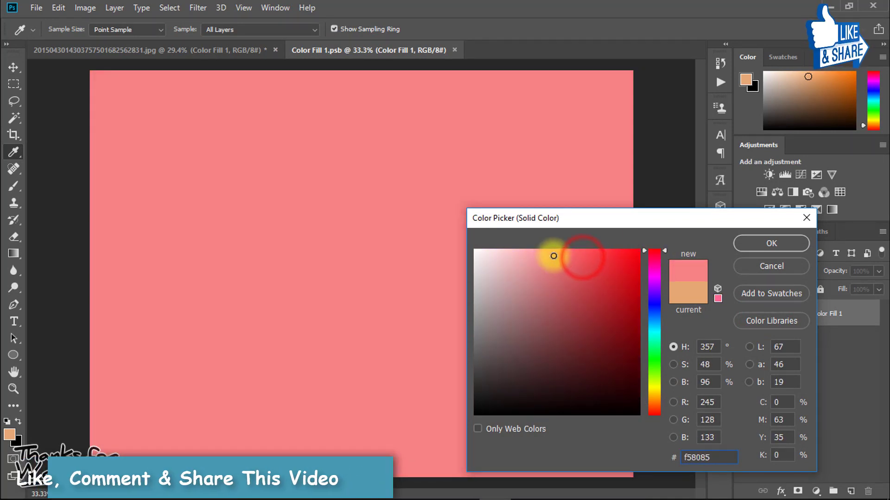
pyautogui.click(763, 241)
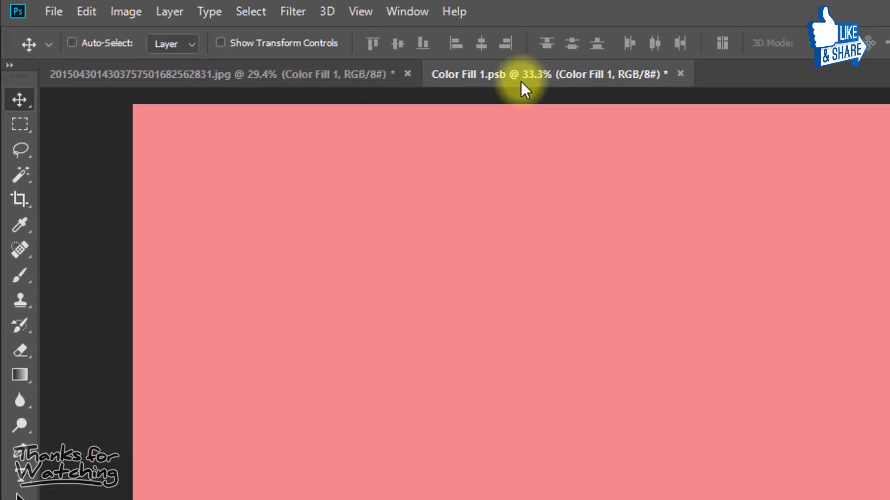
# Step: Close the smart object document and save the pink colour back into the portrait
pyautogui.click(346, 51)
pyautogui.click(680, 73)
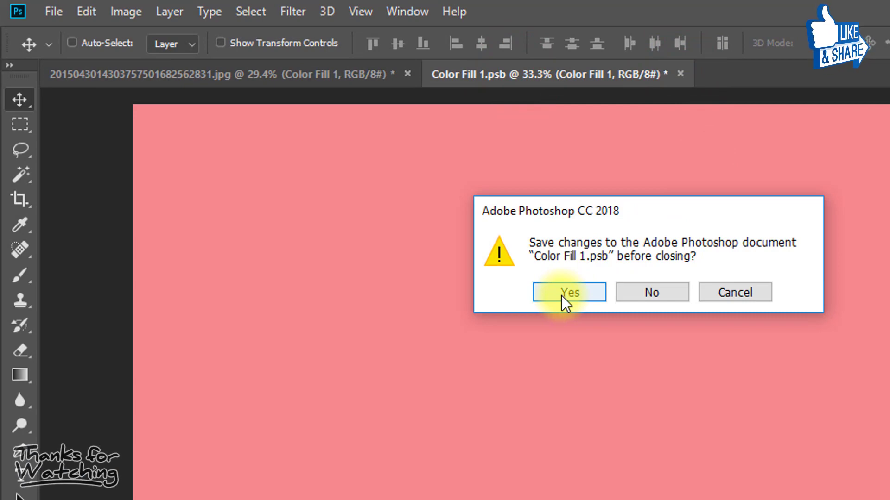
pyautogui.click(573, 292)
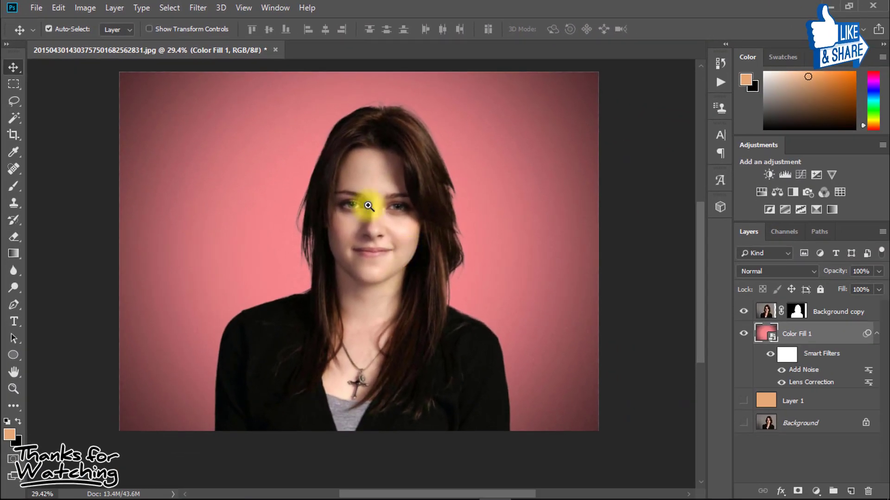
# Step: Inside the reopened Color Fill 1 smart object, switch the solid fill from pink to orange d09652
pyautogui.moveTo(388, 185); pyautogui.dragTo(452, 189)
pyautogui.moveTo(251, 189); pyautogui.dragTo(436, 193)
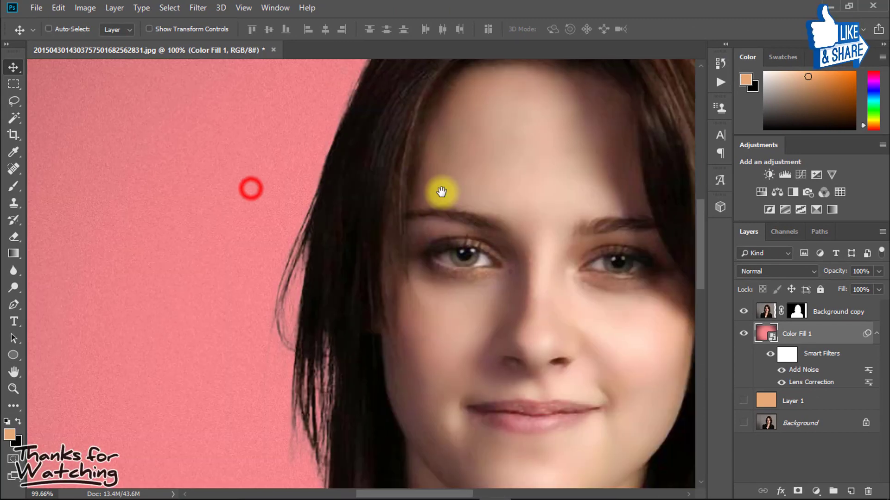
pyautogui.moveTo(319, 199); pyautogui.dragTo(249, 191)
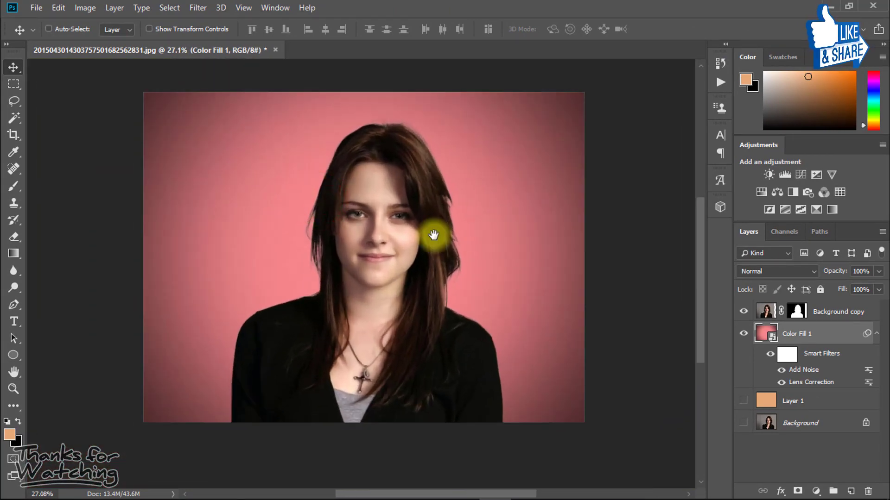
pyautogui.doubleClick(767, 335)
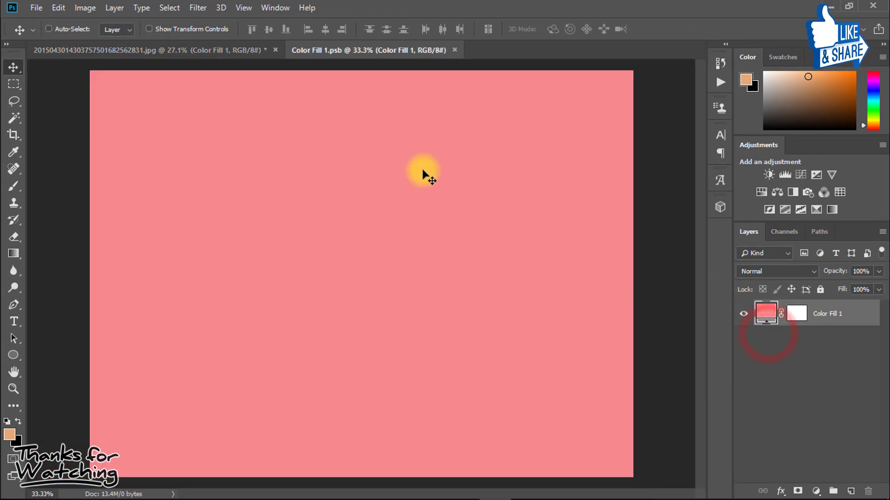
pyautogui.doubleClick(768, 313)
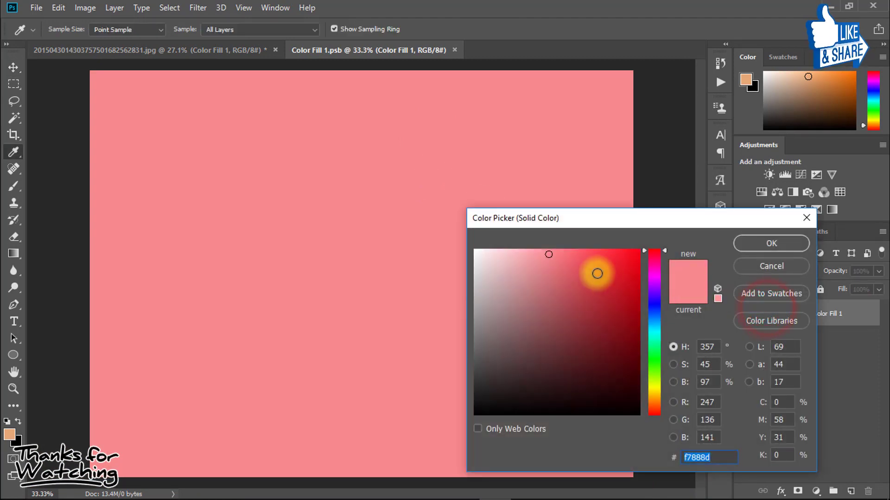
pyautogui.click(653, 332)
pyautogui.click(625, 272)
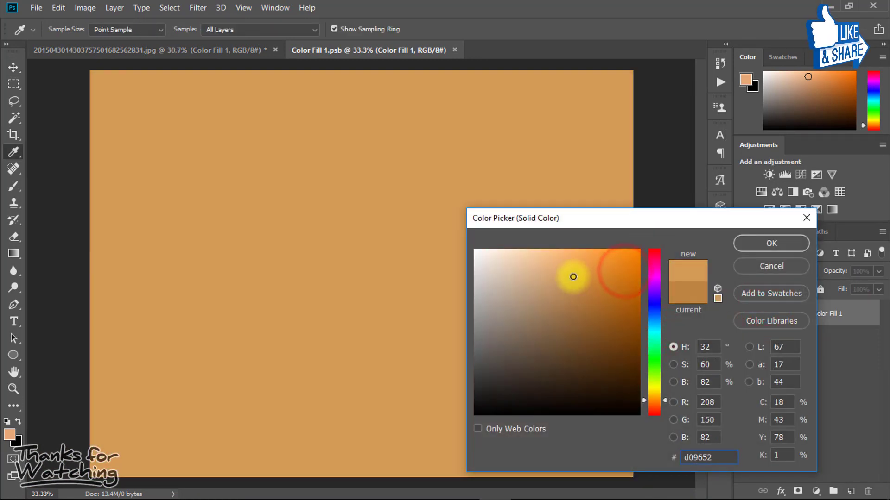